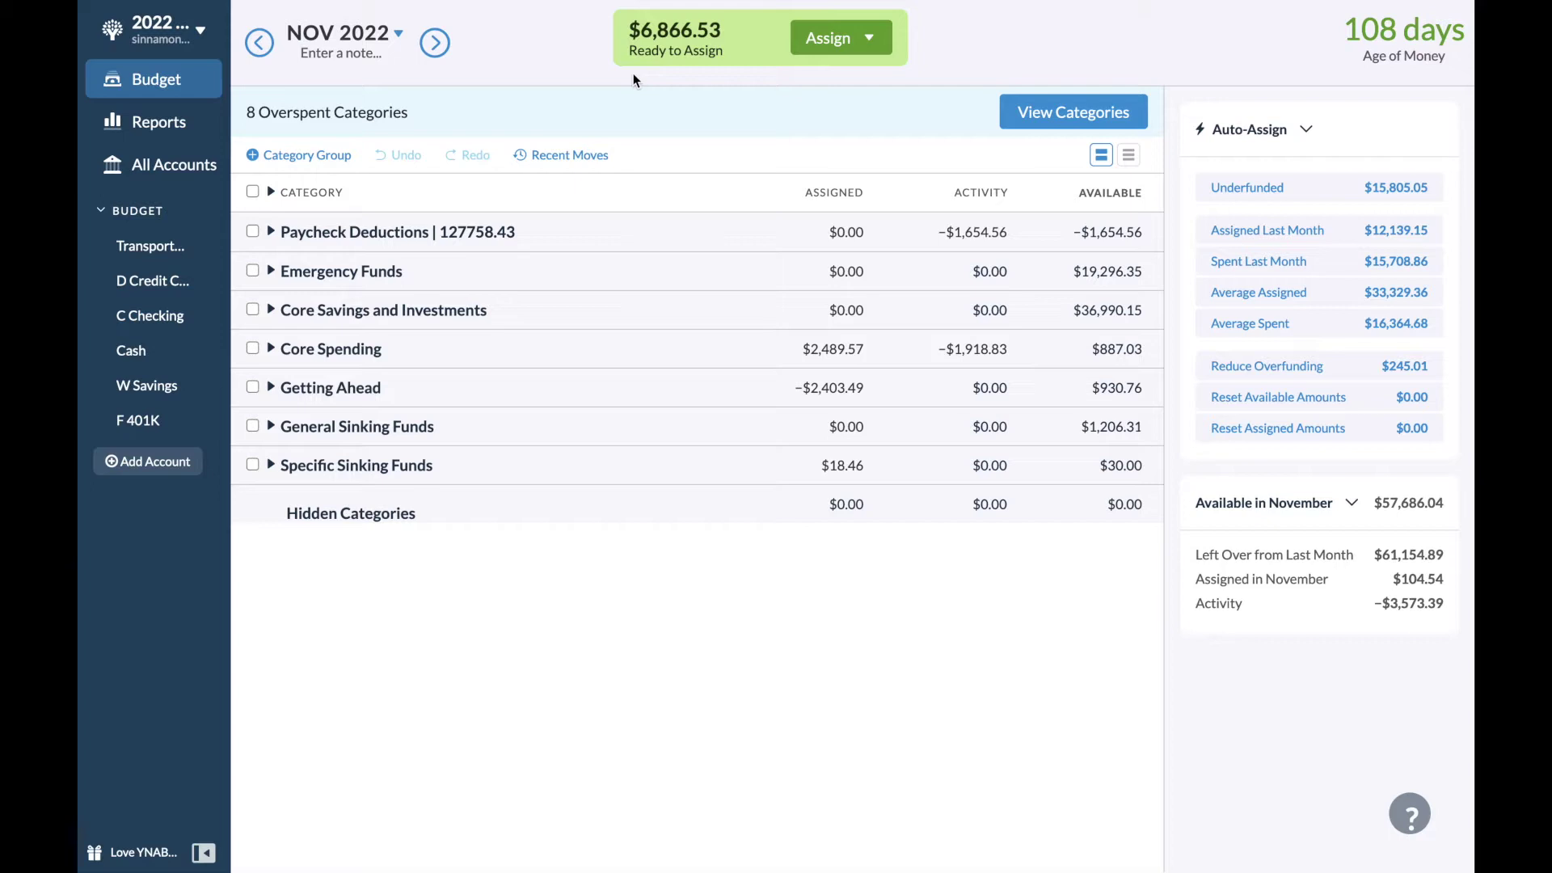
Review the November 2022 Income v Expense report and the individual transactions behind the Reimbursements income.
left_click(197, 123)
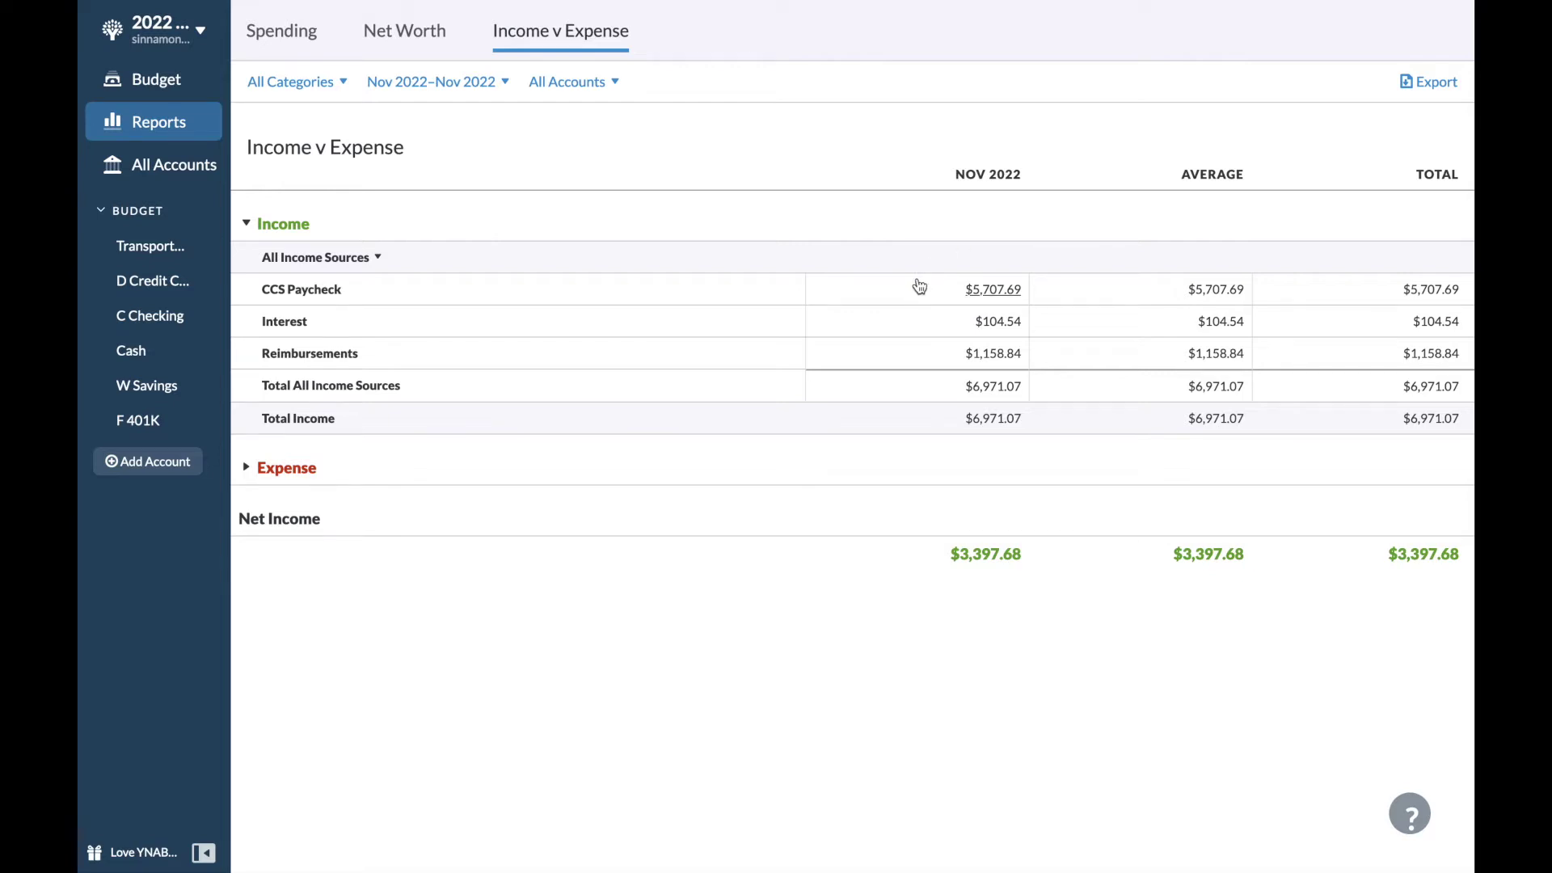
left_click(890, 365)
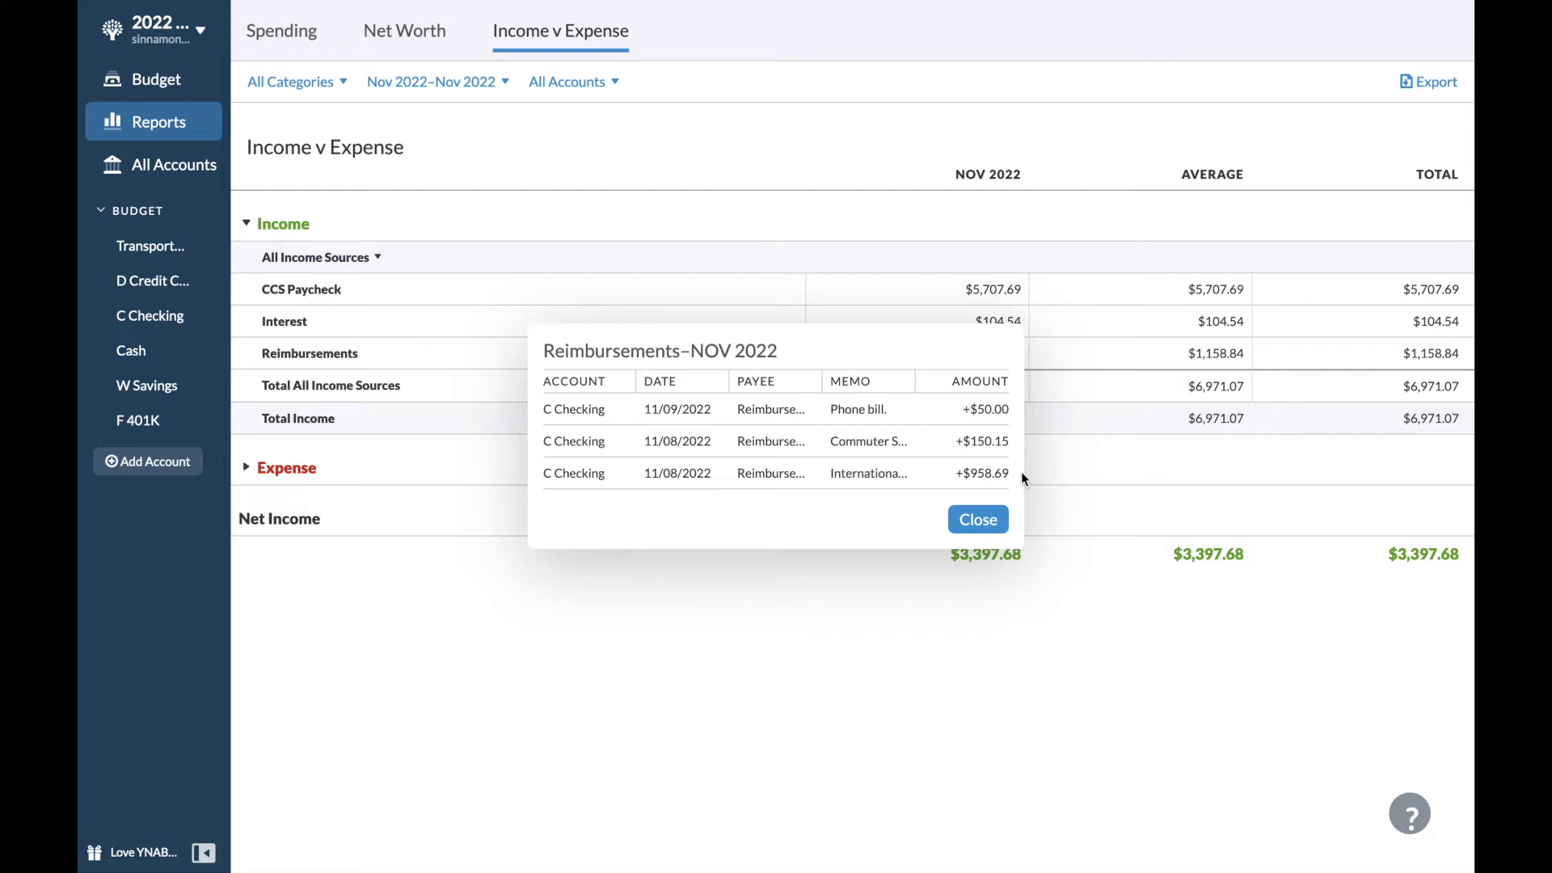
left_click(987, 519)
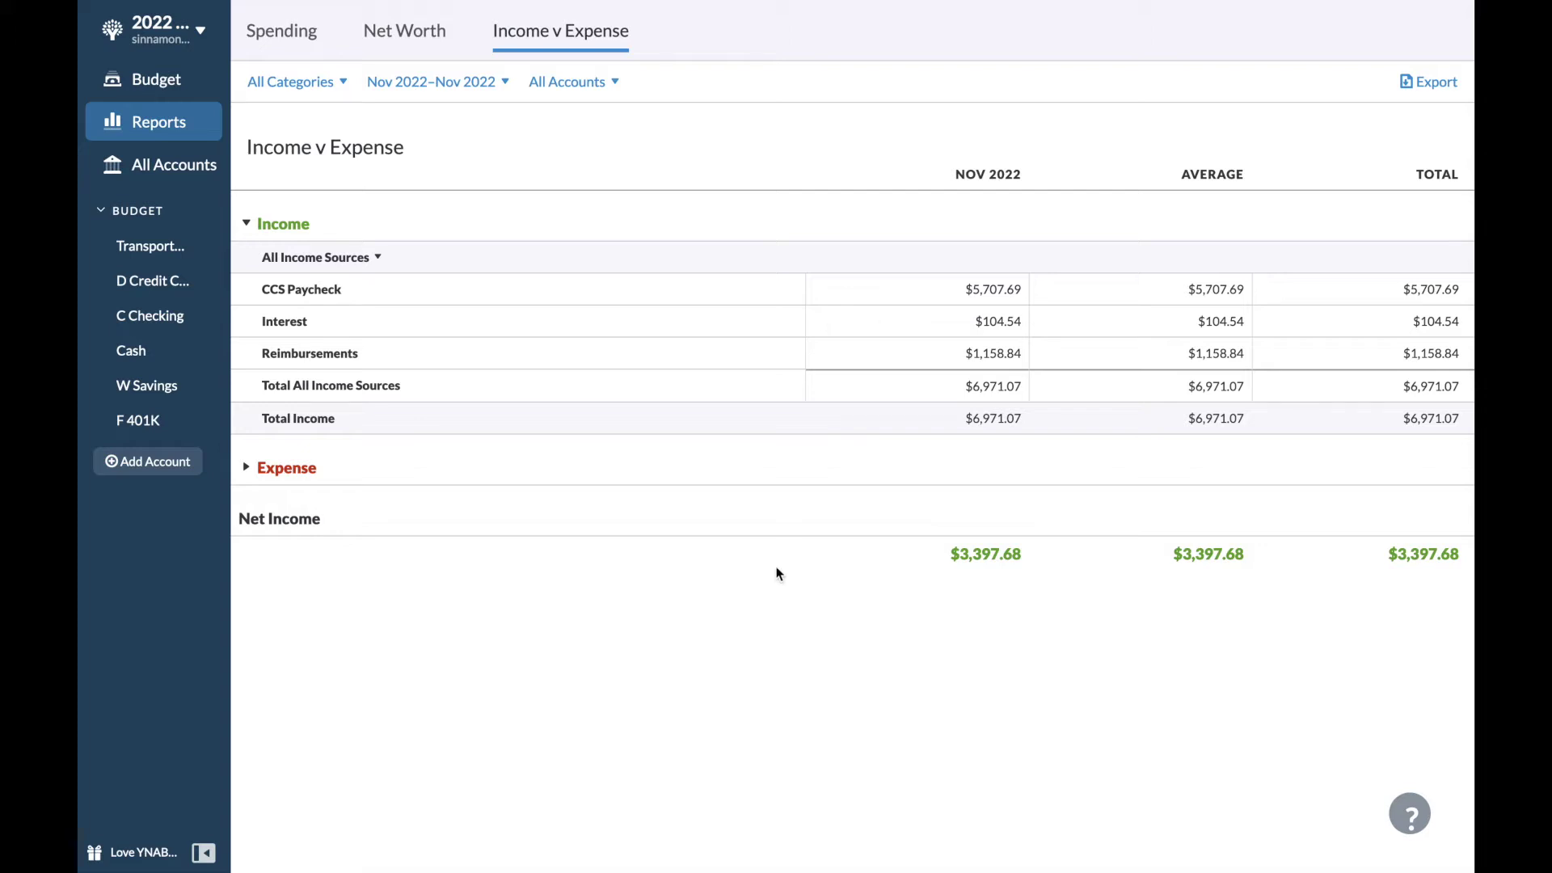
Auto-assign the underfunded amounts to all Paycheck Deductions categories in the budget and reset their available amounts to $0.00.
left_click(188, 89)
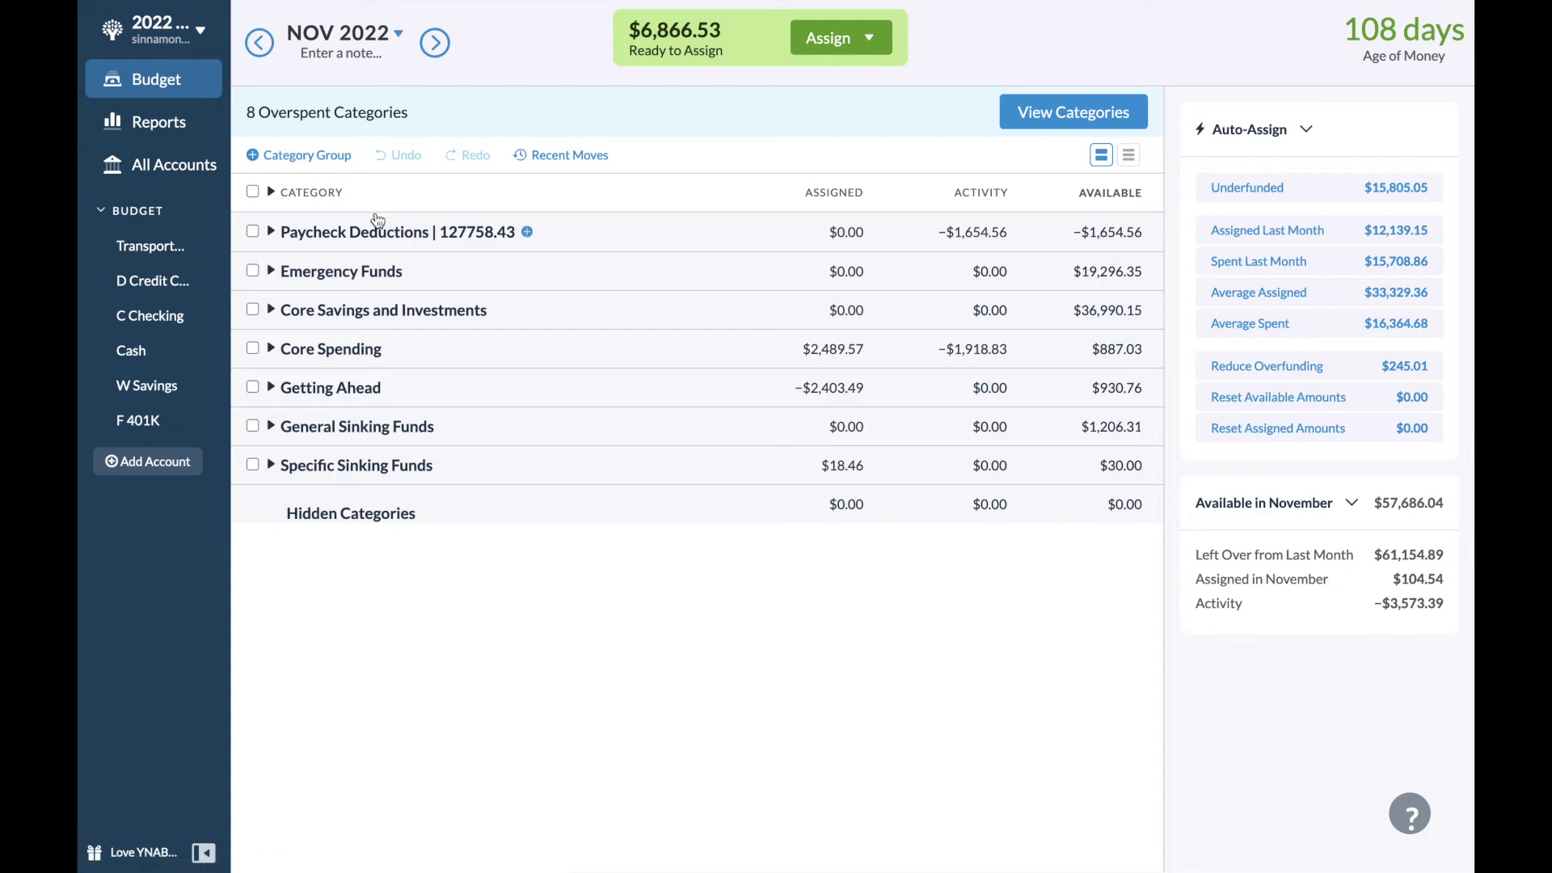
left_click(271, 232)
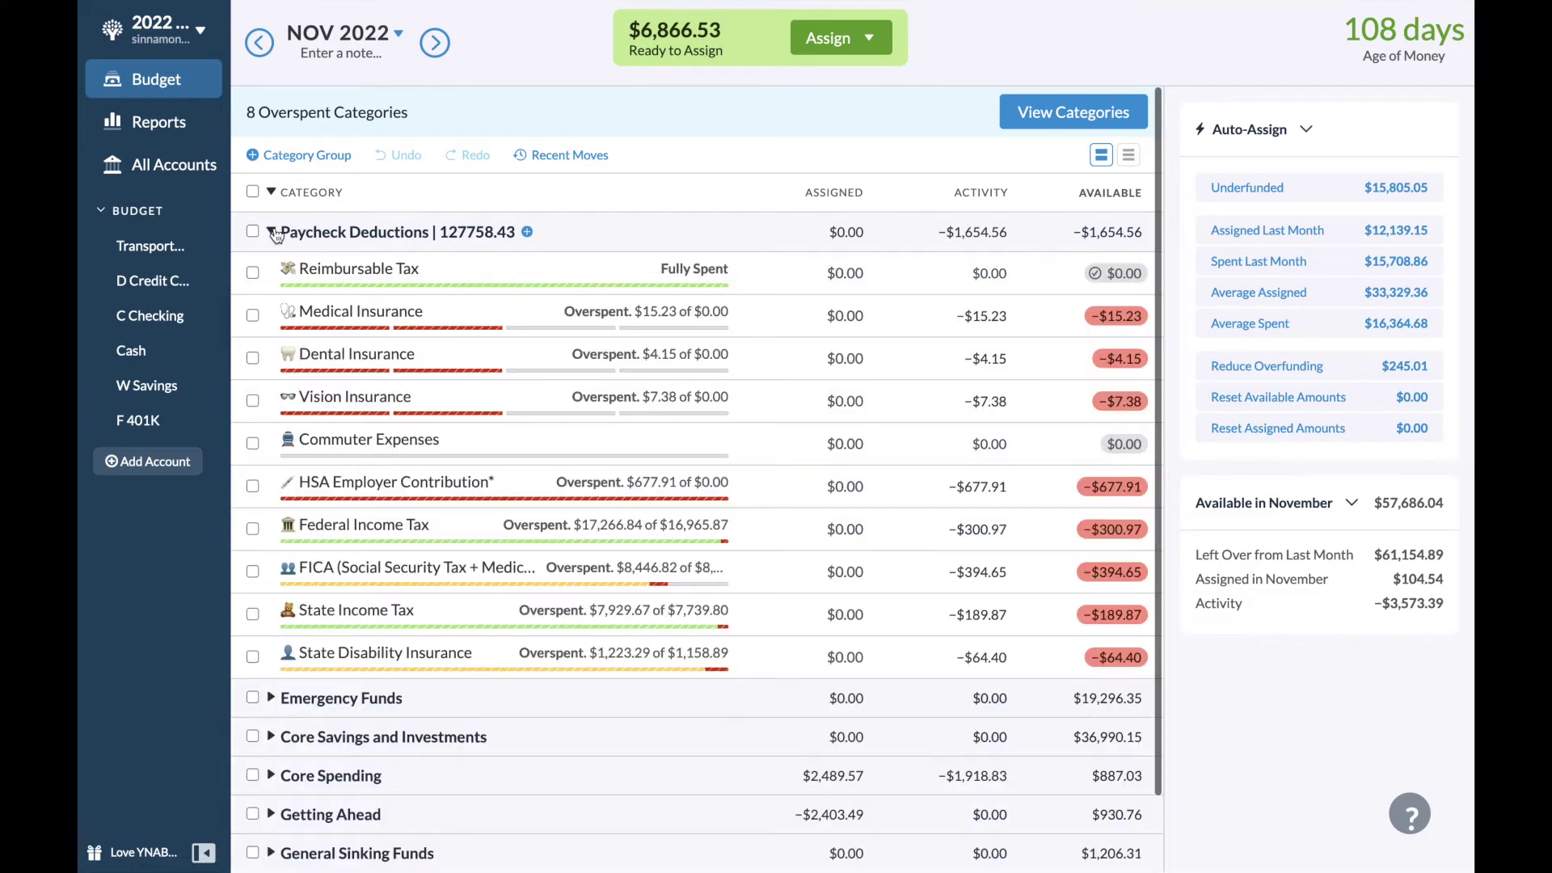
left_click(252, 232)
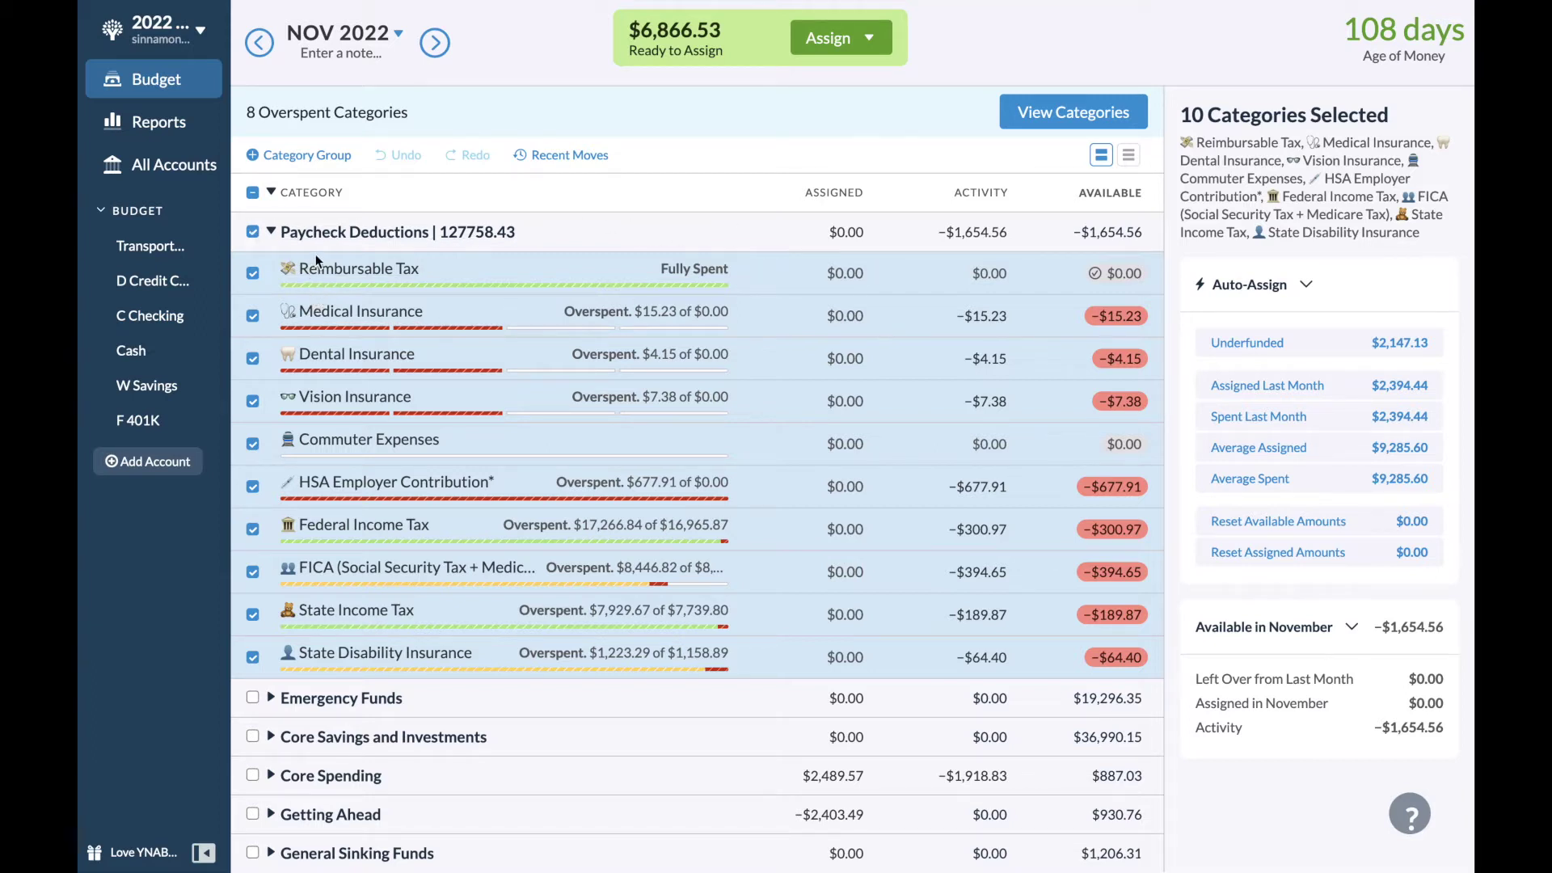
left_click(1399, 342)
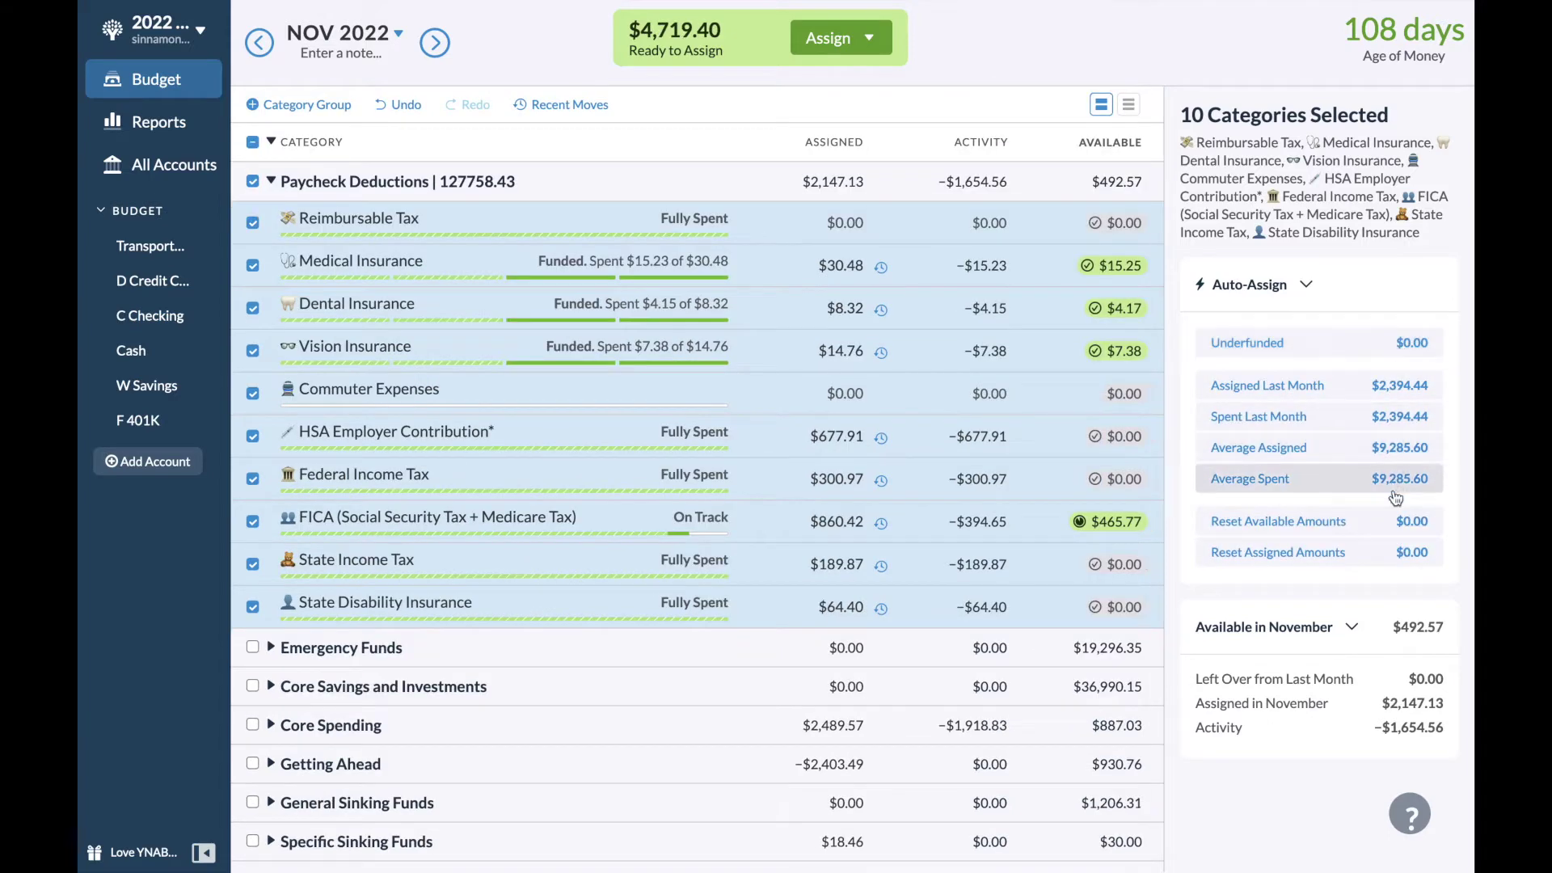
left_click(1393, 524)
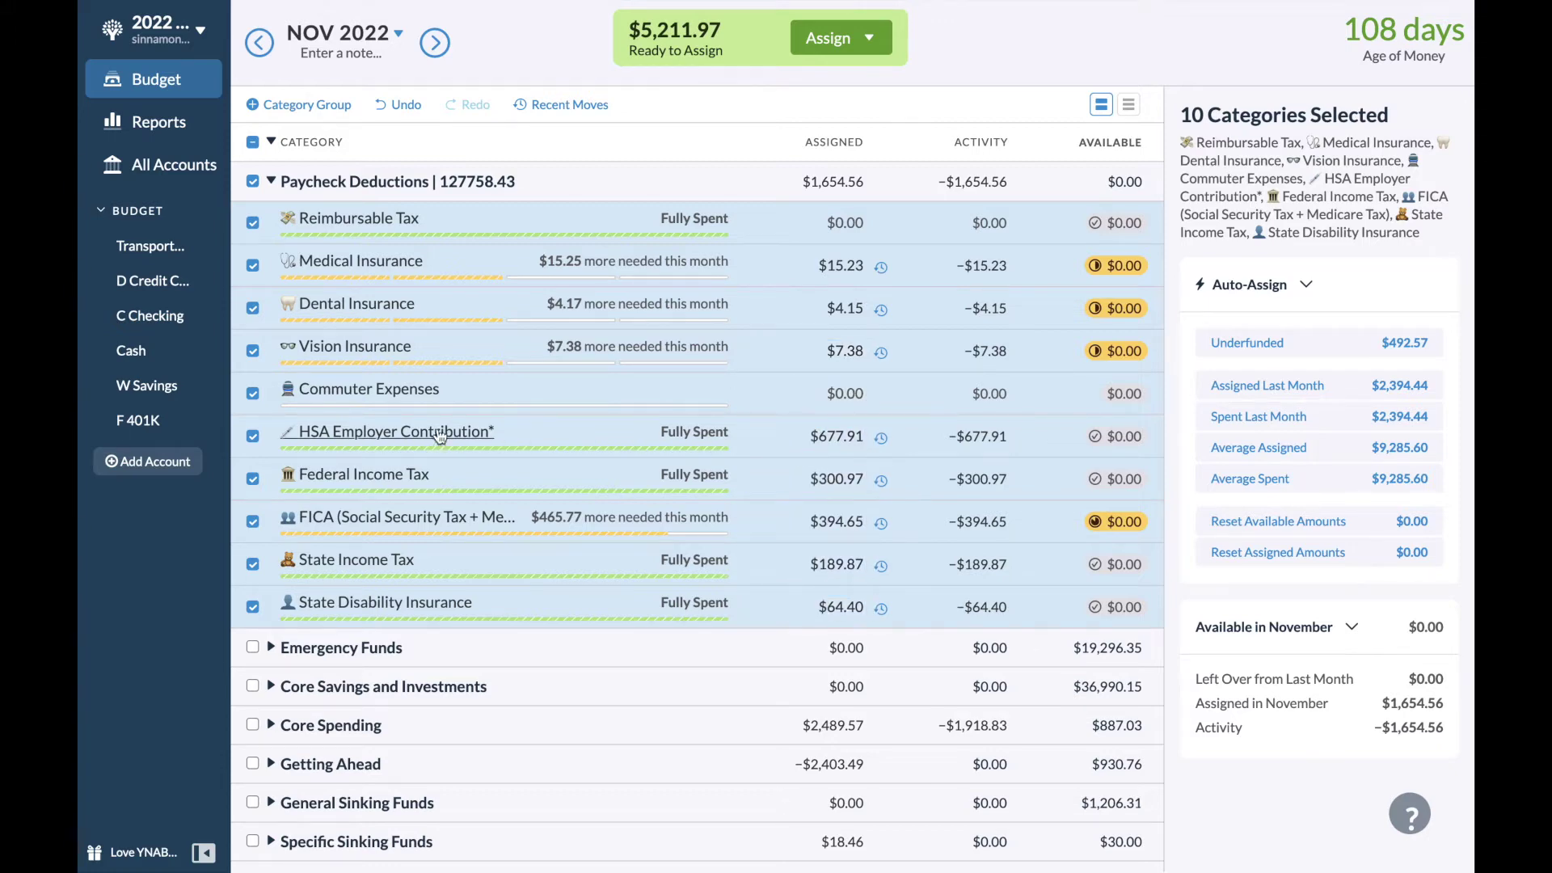
left_click(252, 181)
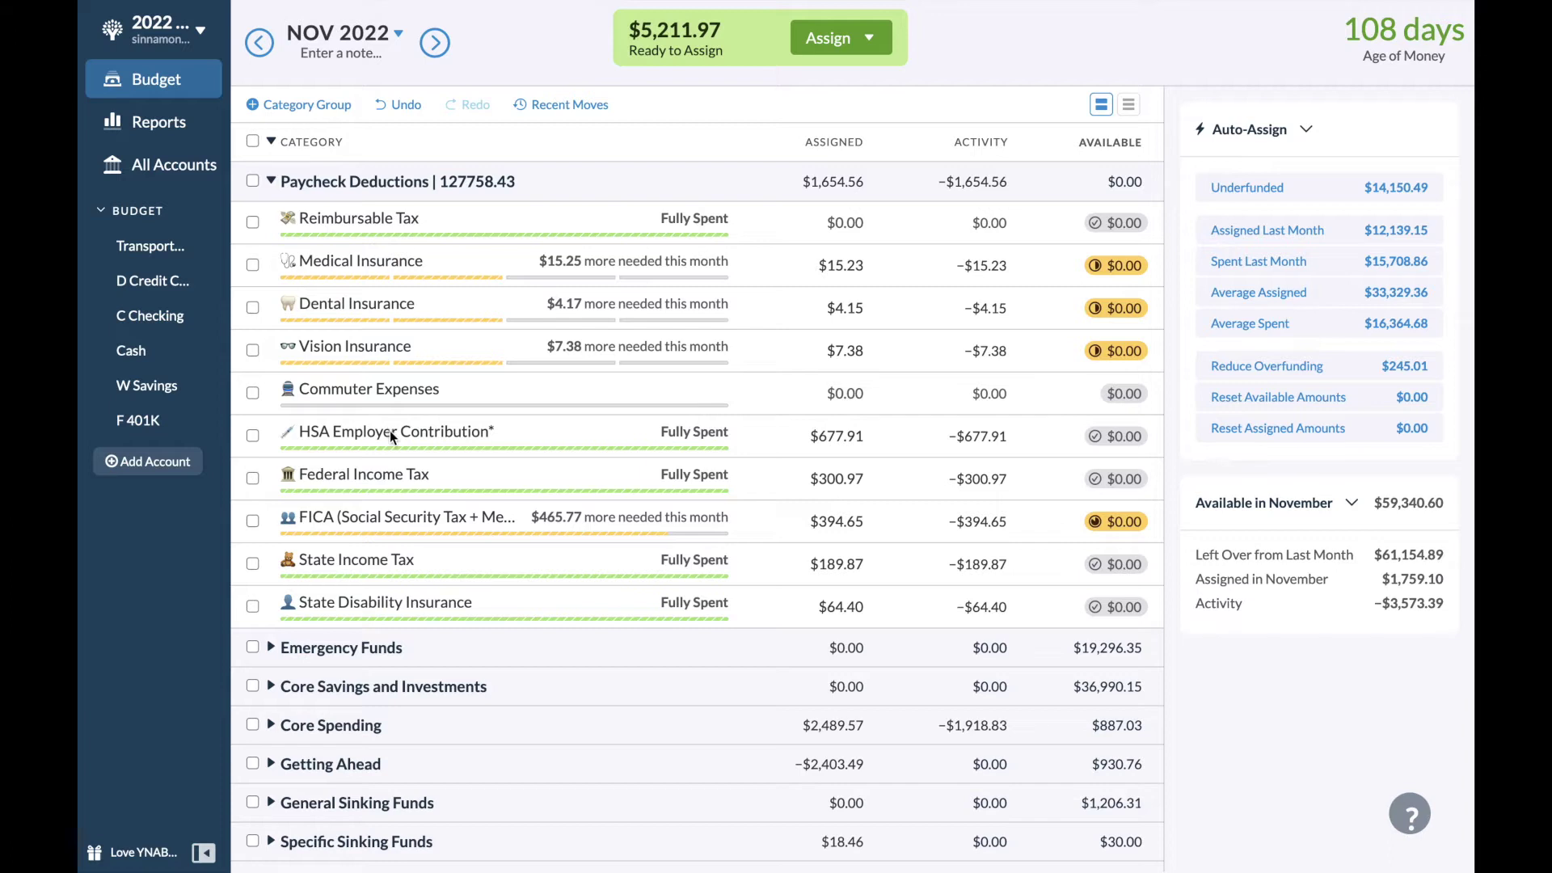
Rename the HSA Employer Contribution* category to HSA Contribution and collapse the Paycheck Deductions group.
left_click(389, 433)
left_click(426, 428)
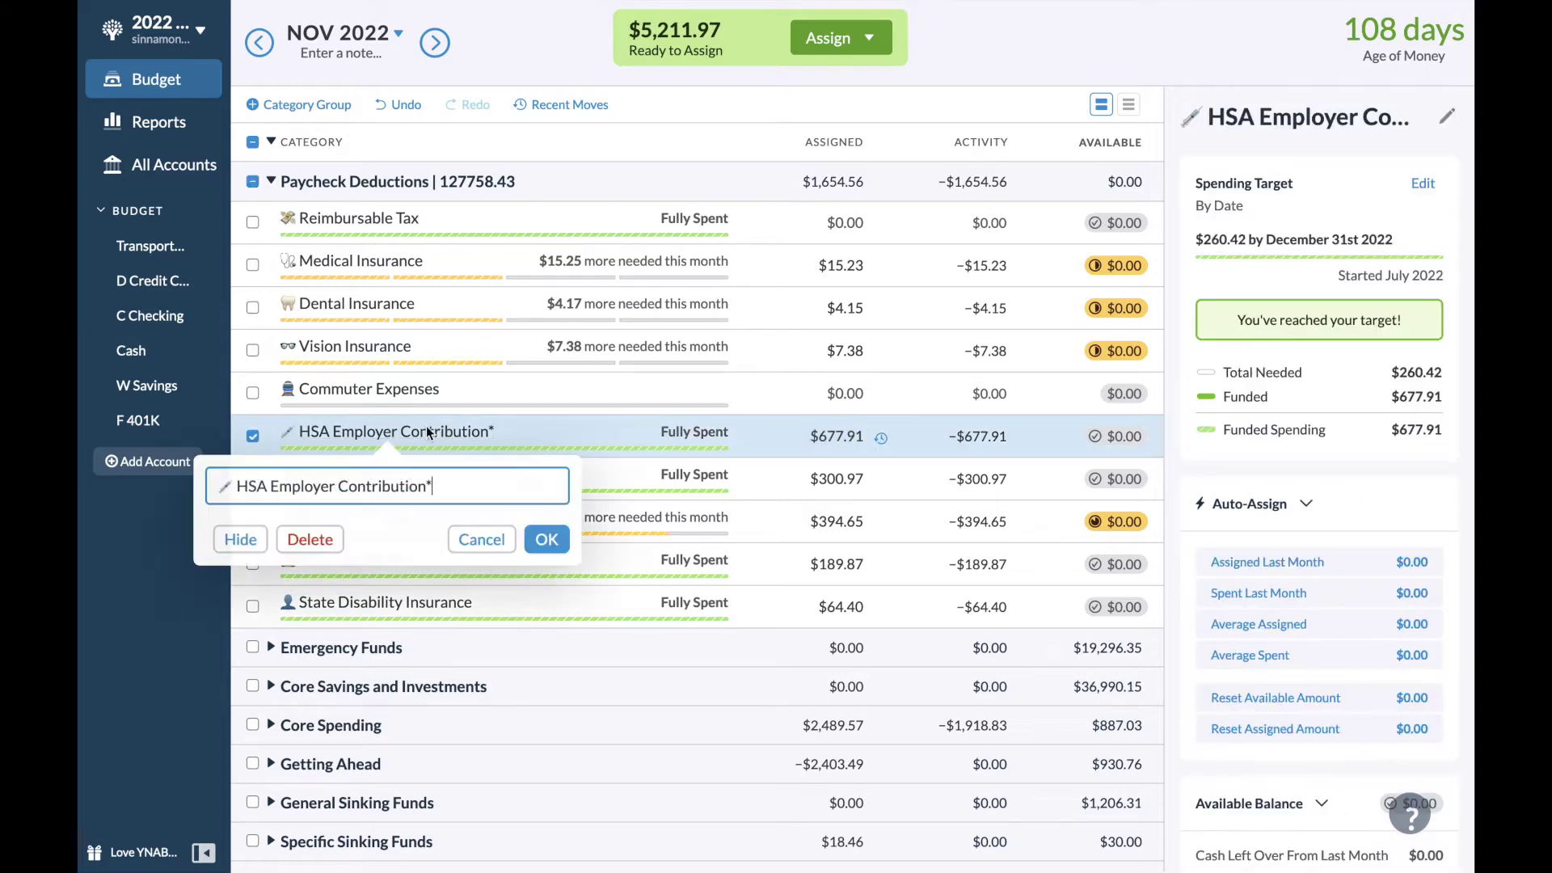
double_click(339, 486)
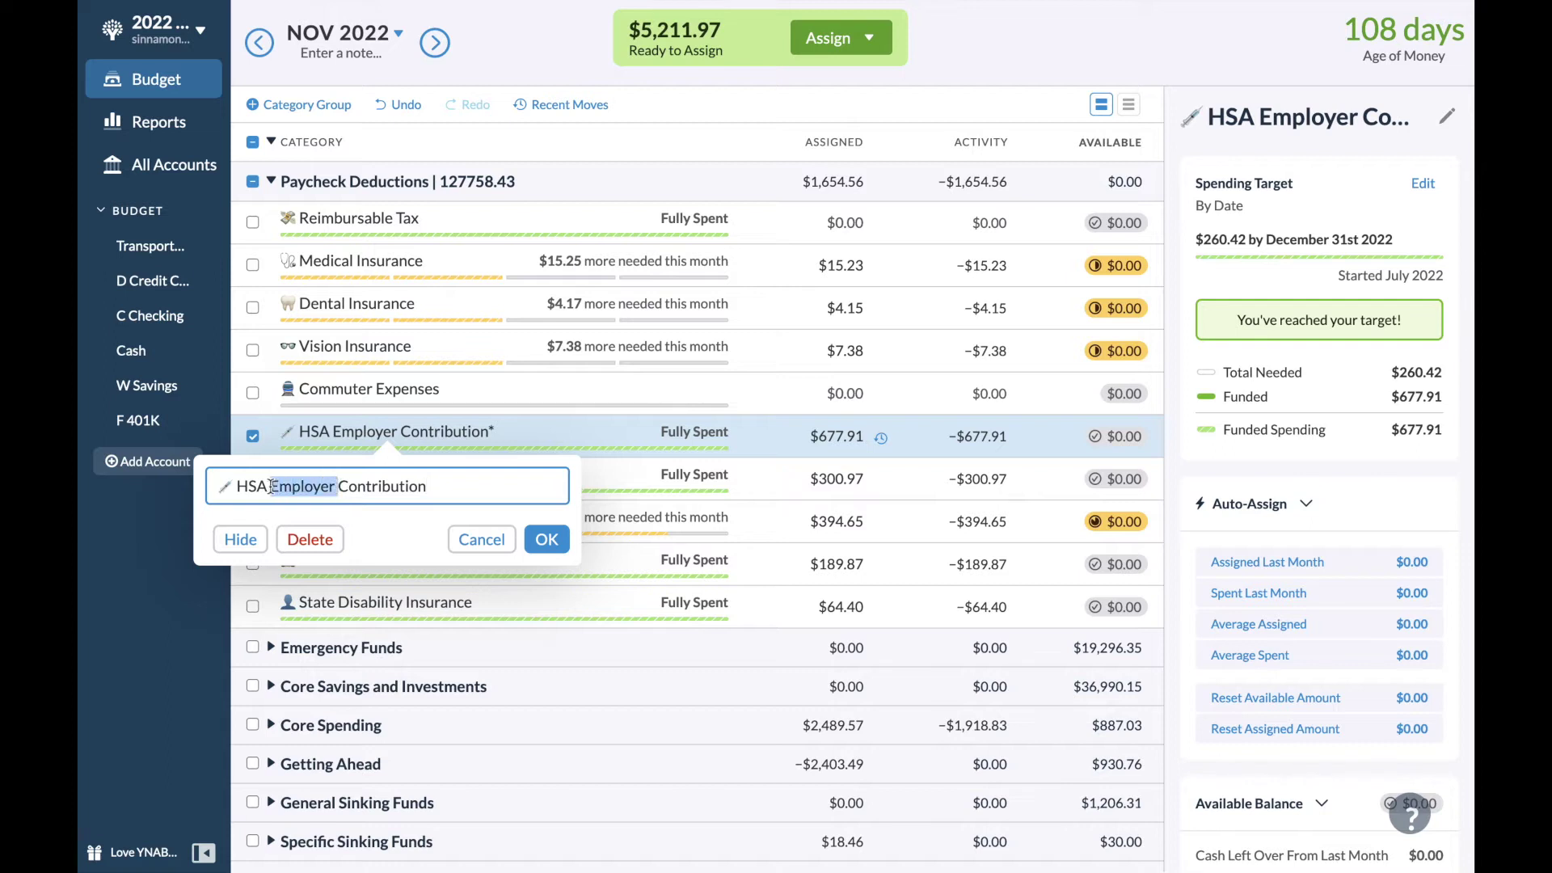
key("BackSpace")
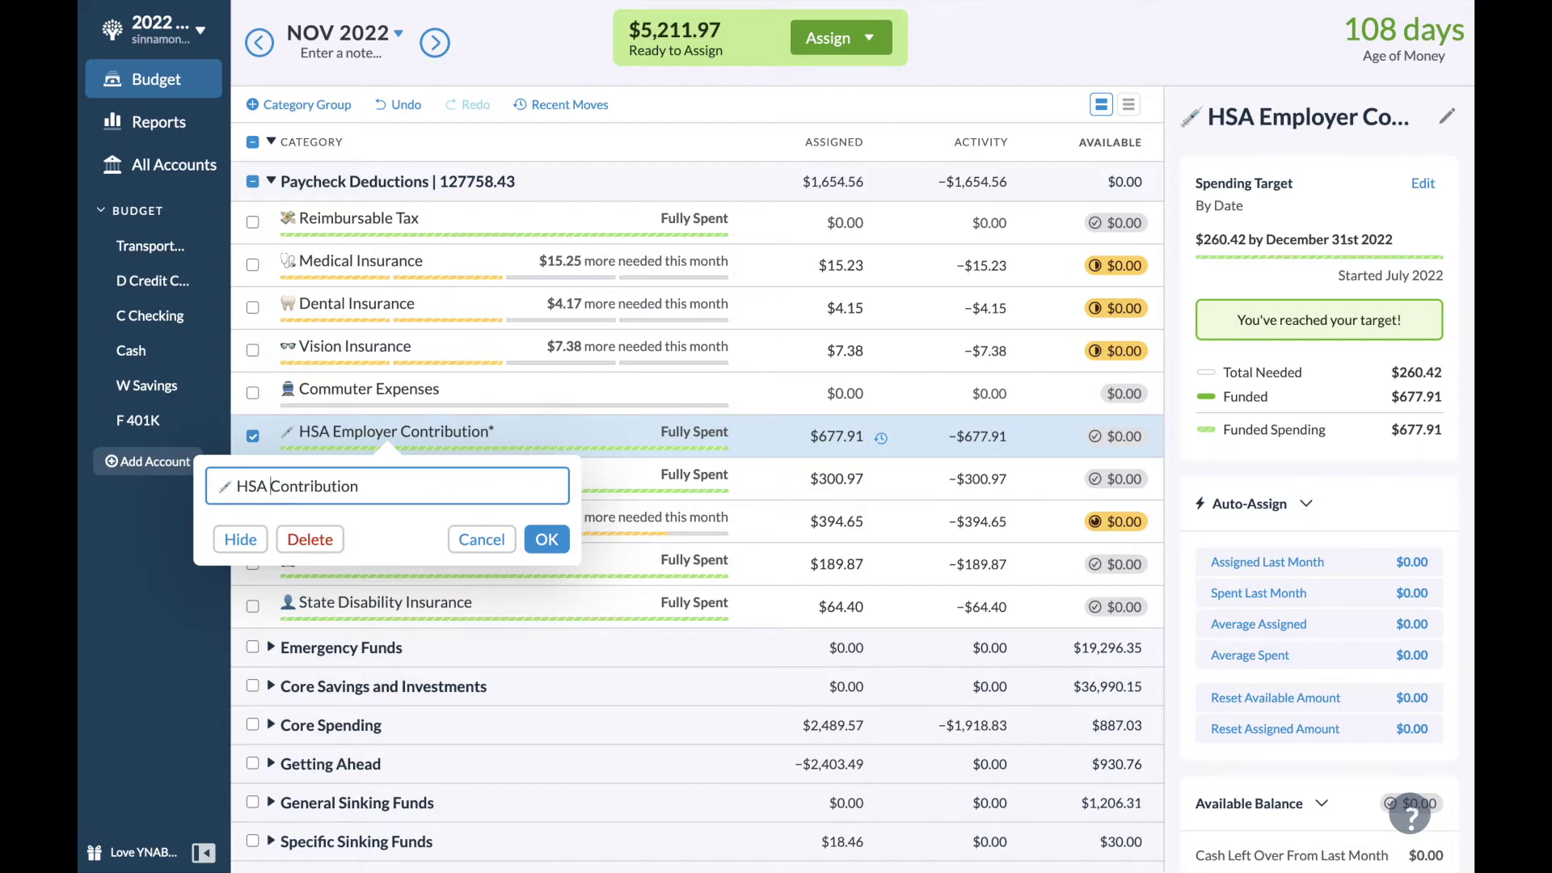
left_click(549, 545)
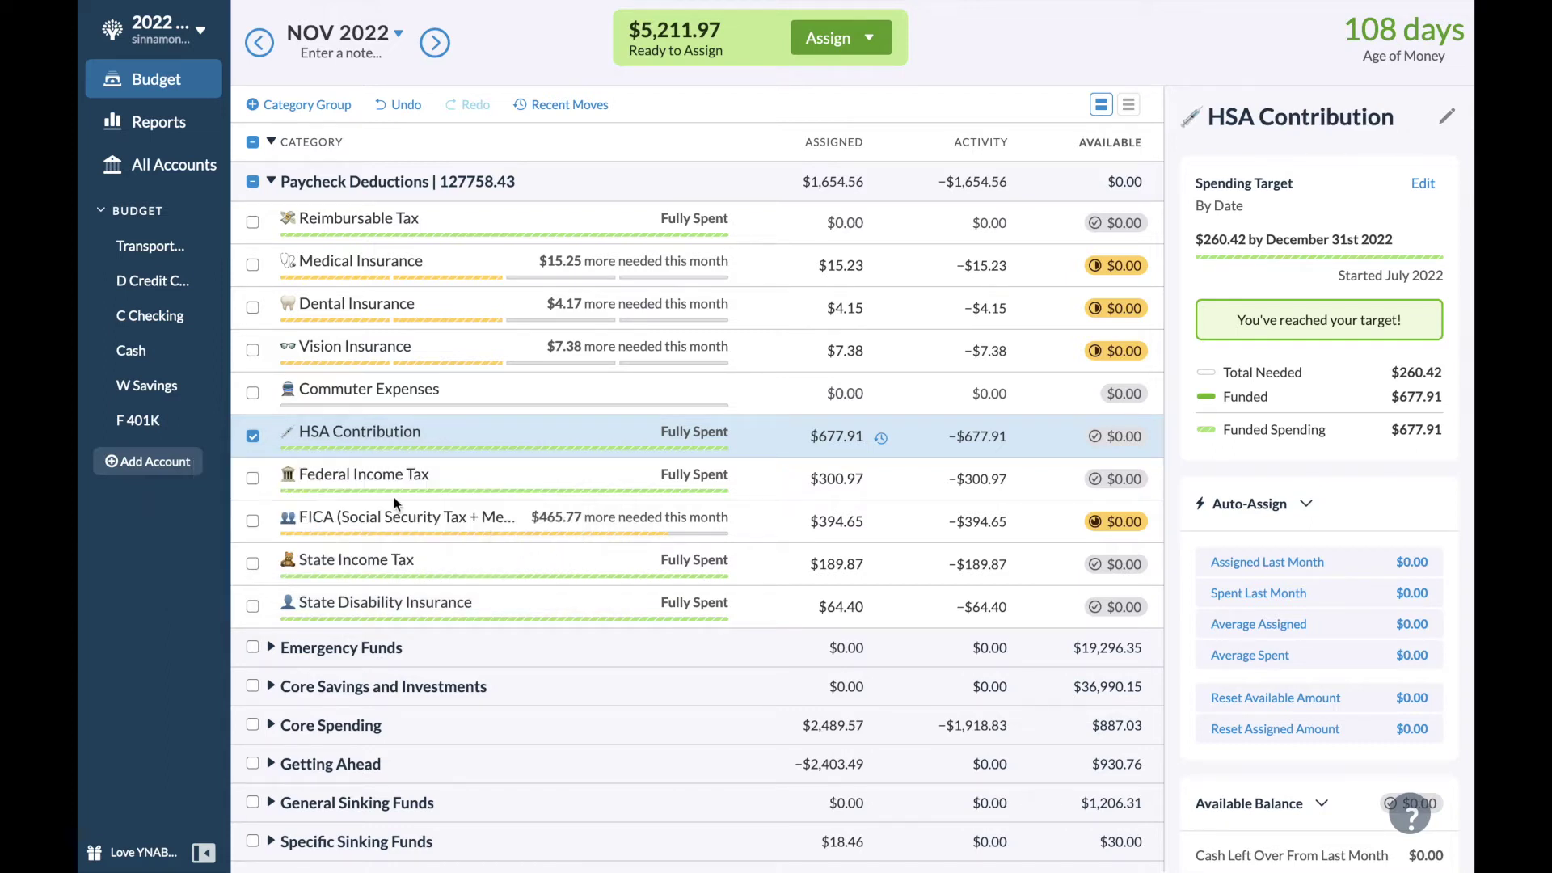
left_click(253, 436)
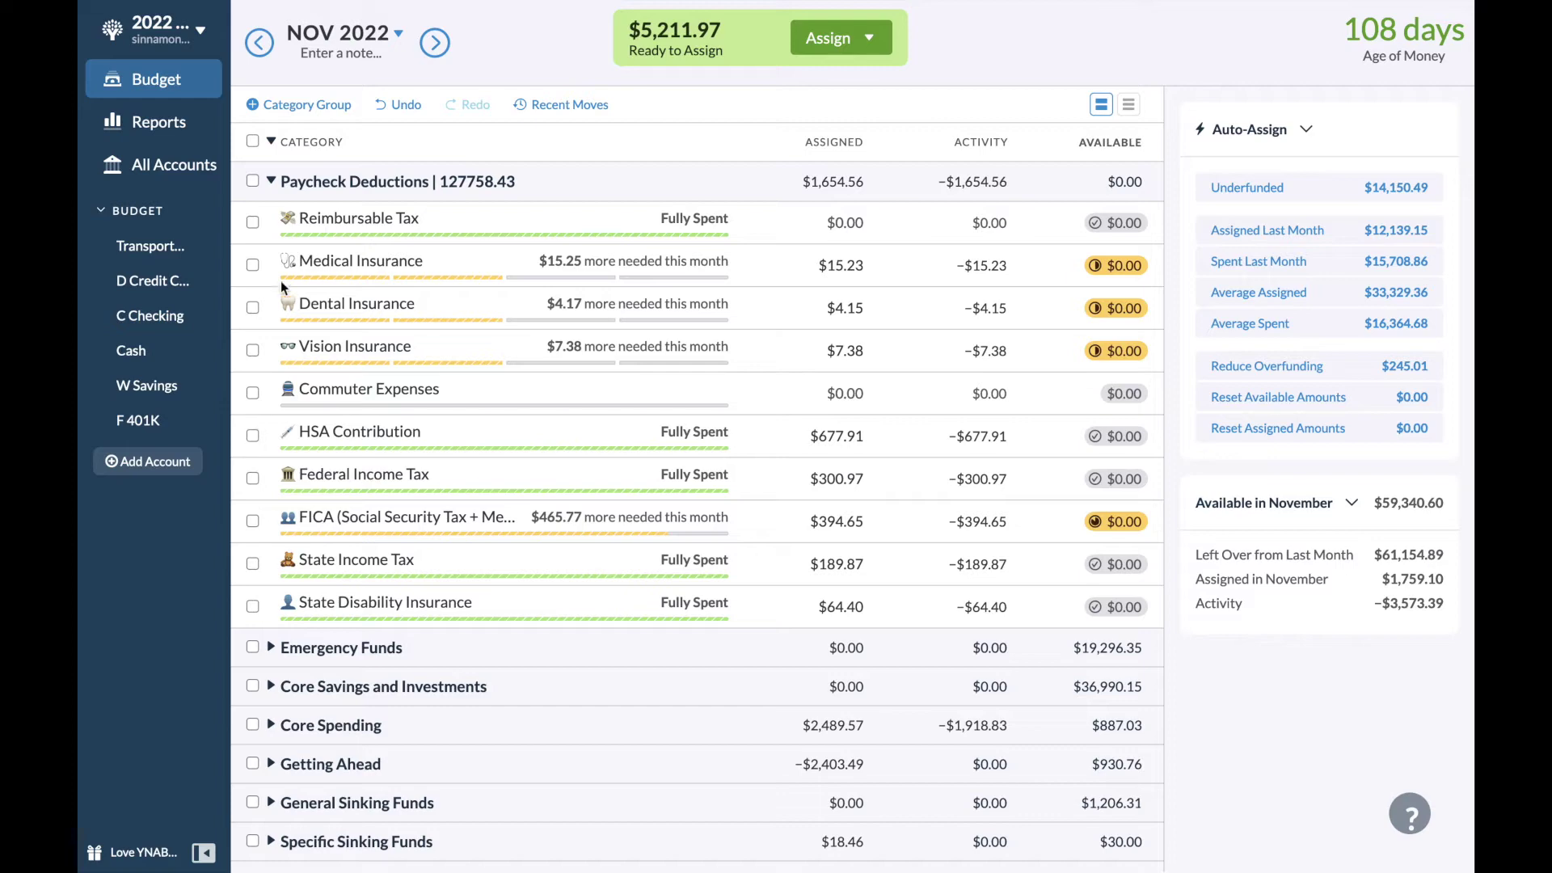
left_click(271, 181)
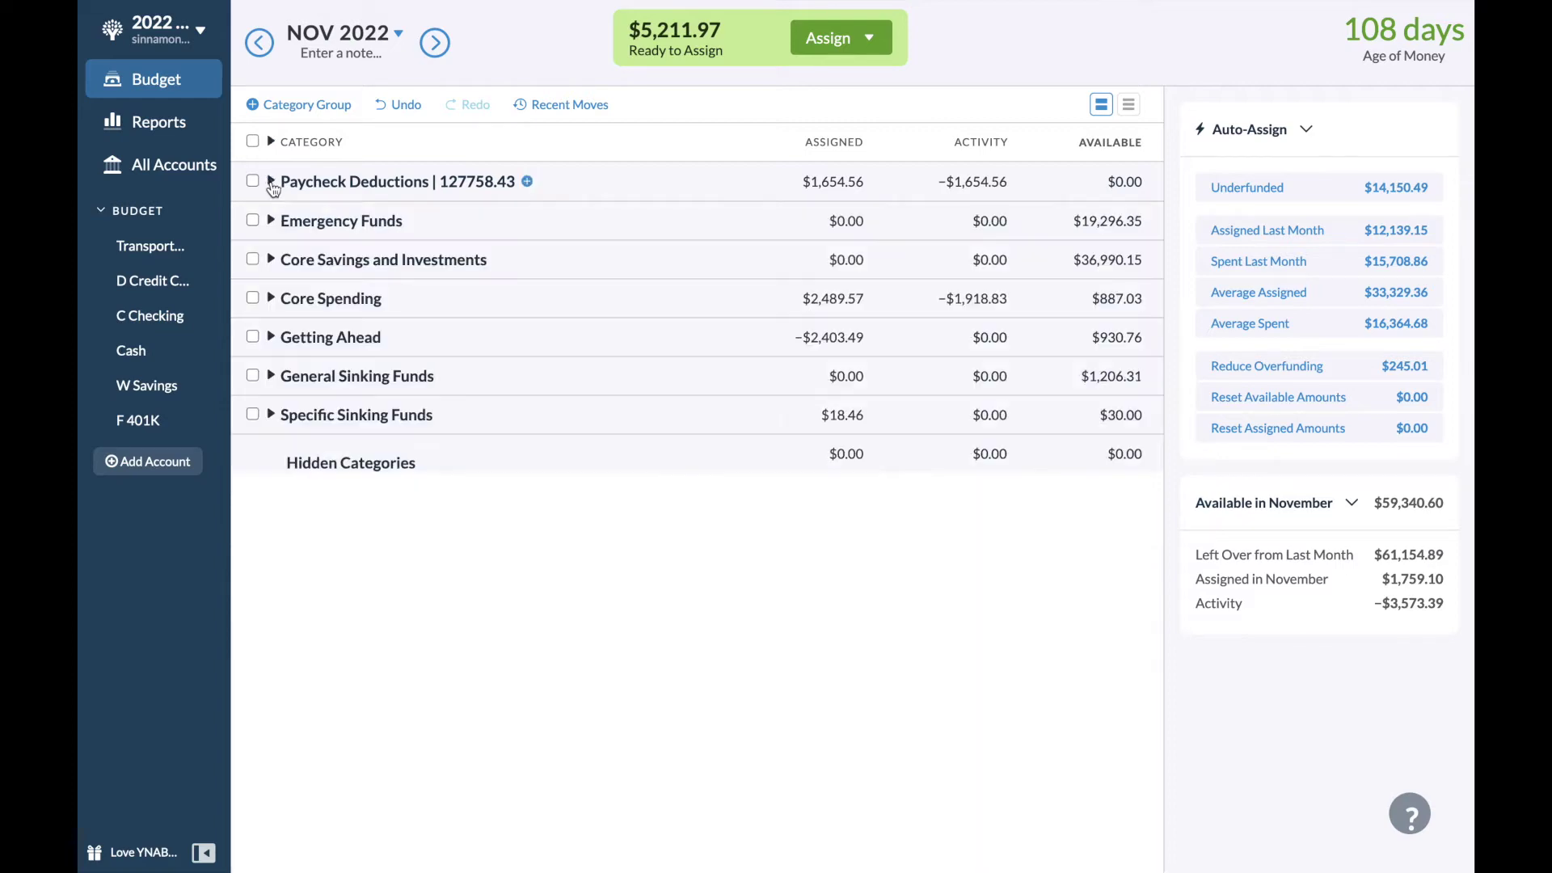
Move $677.91 from HSA Contribution under Emergency Funds to Ready to Assign, and collapse the expanded category groups.
left_click(271, 220)
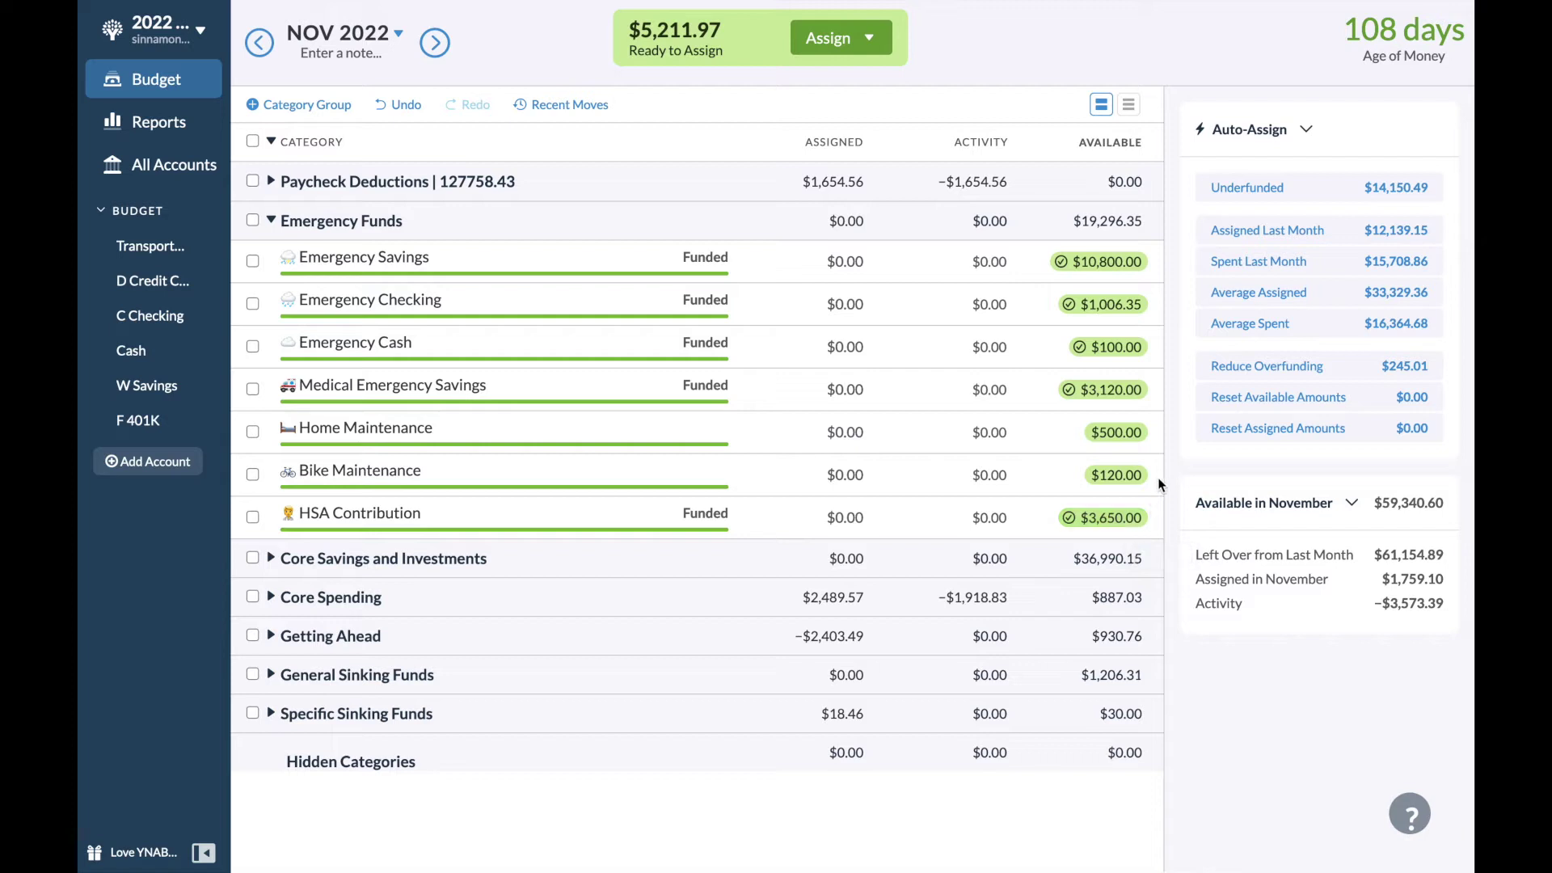
left_click(272, 182)
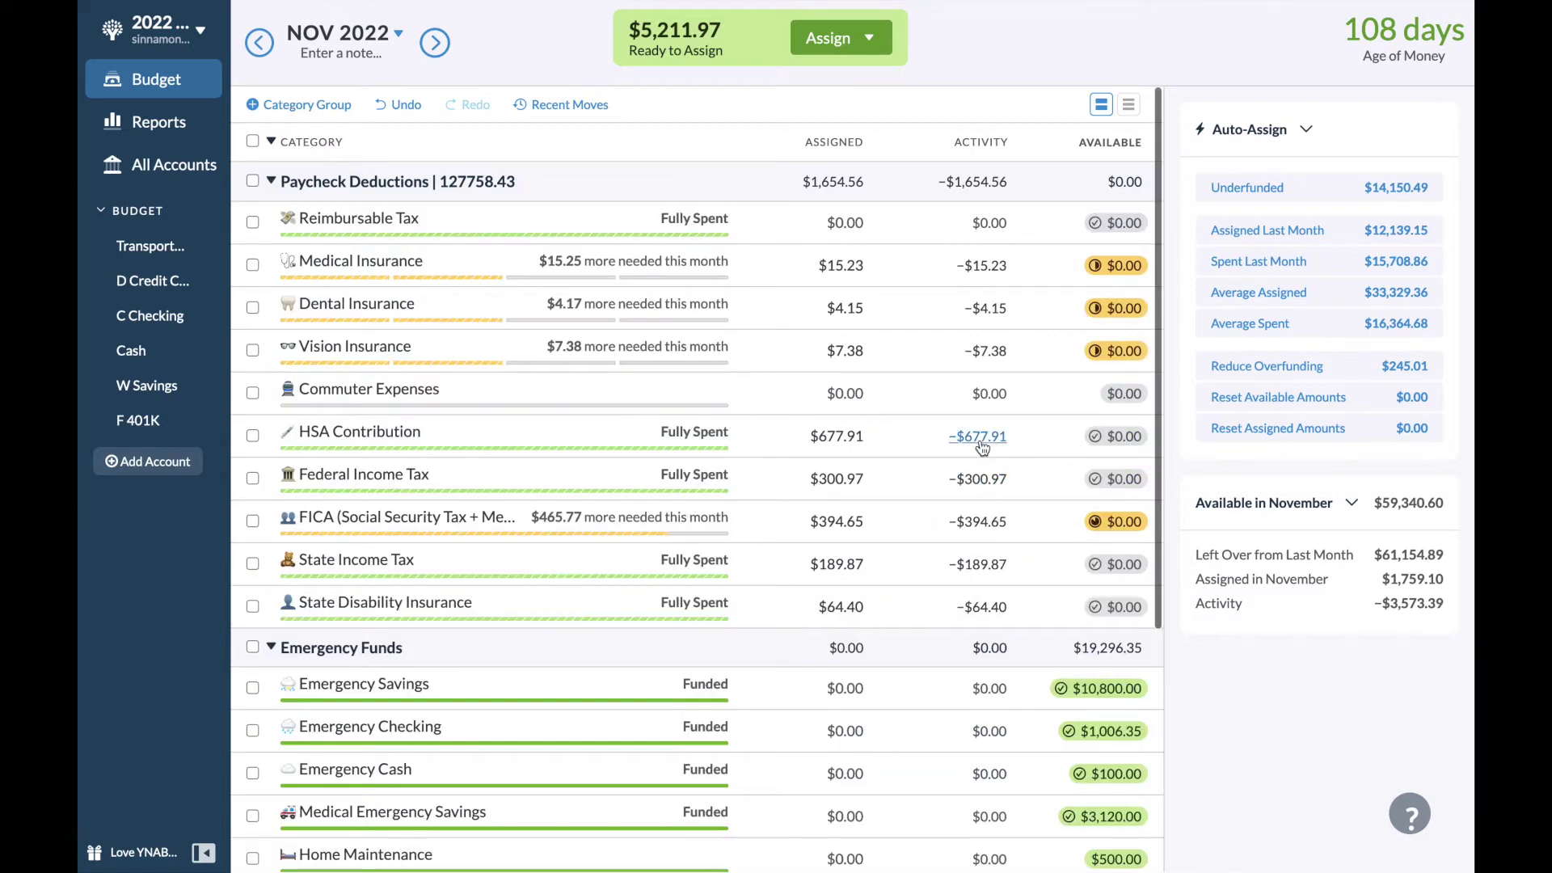
scroll(1049, 492, "down", 2)
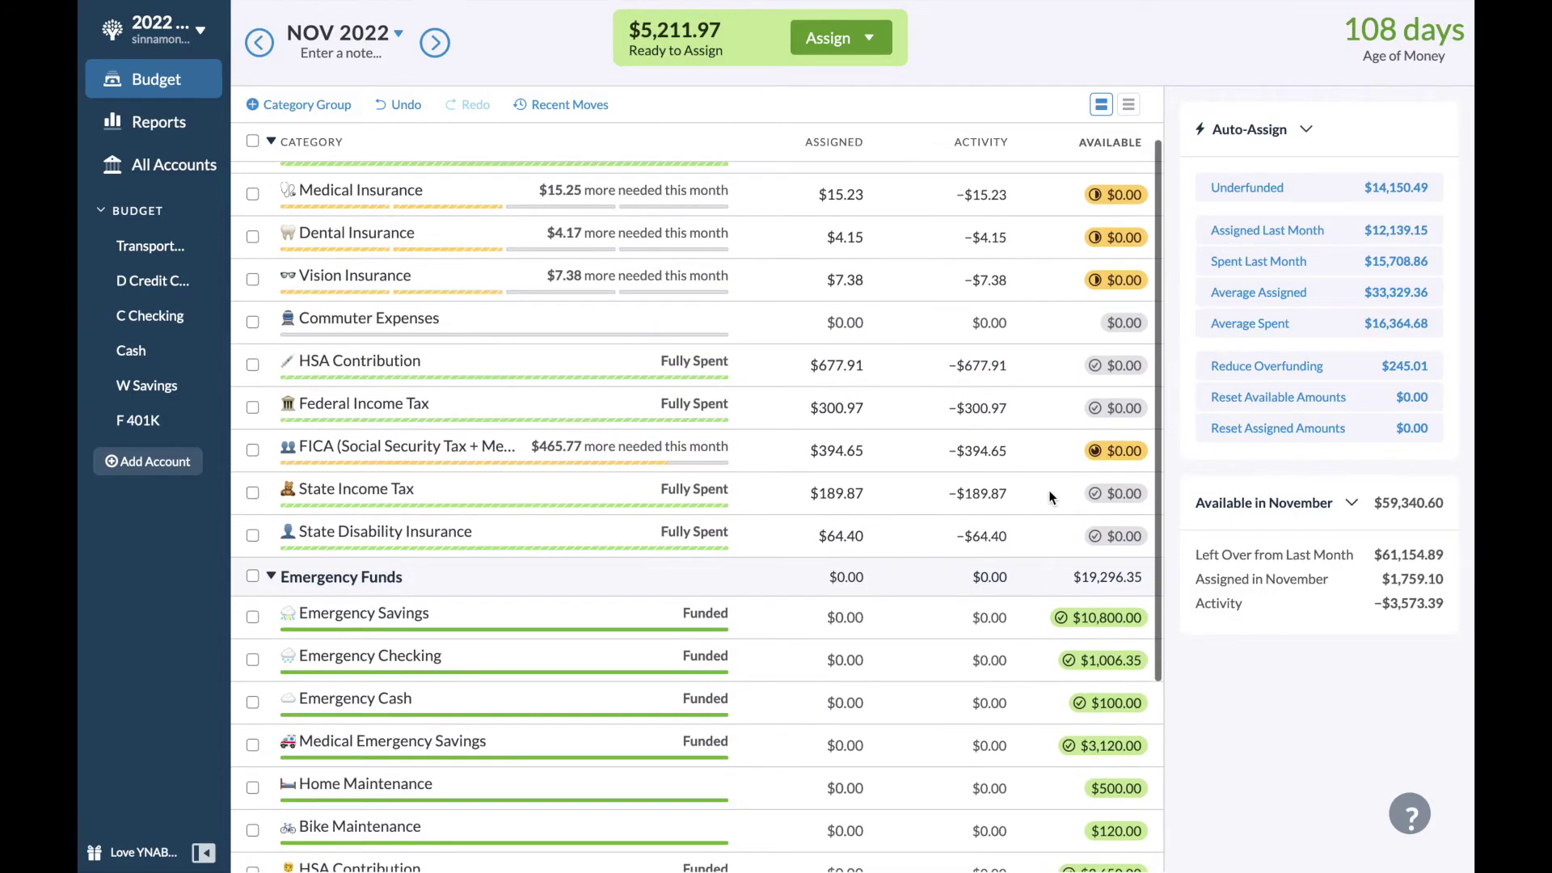
scroll(1049, 490, "down", 1)
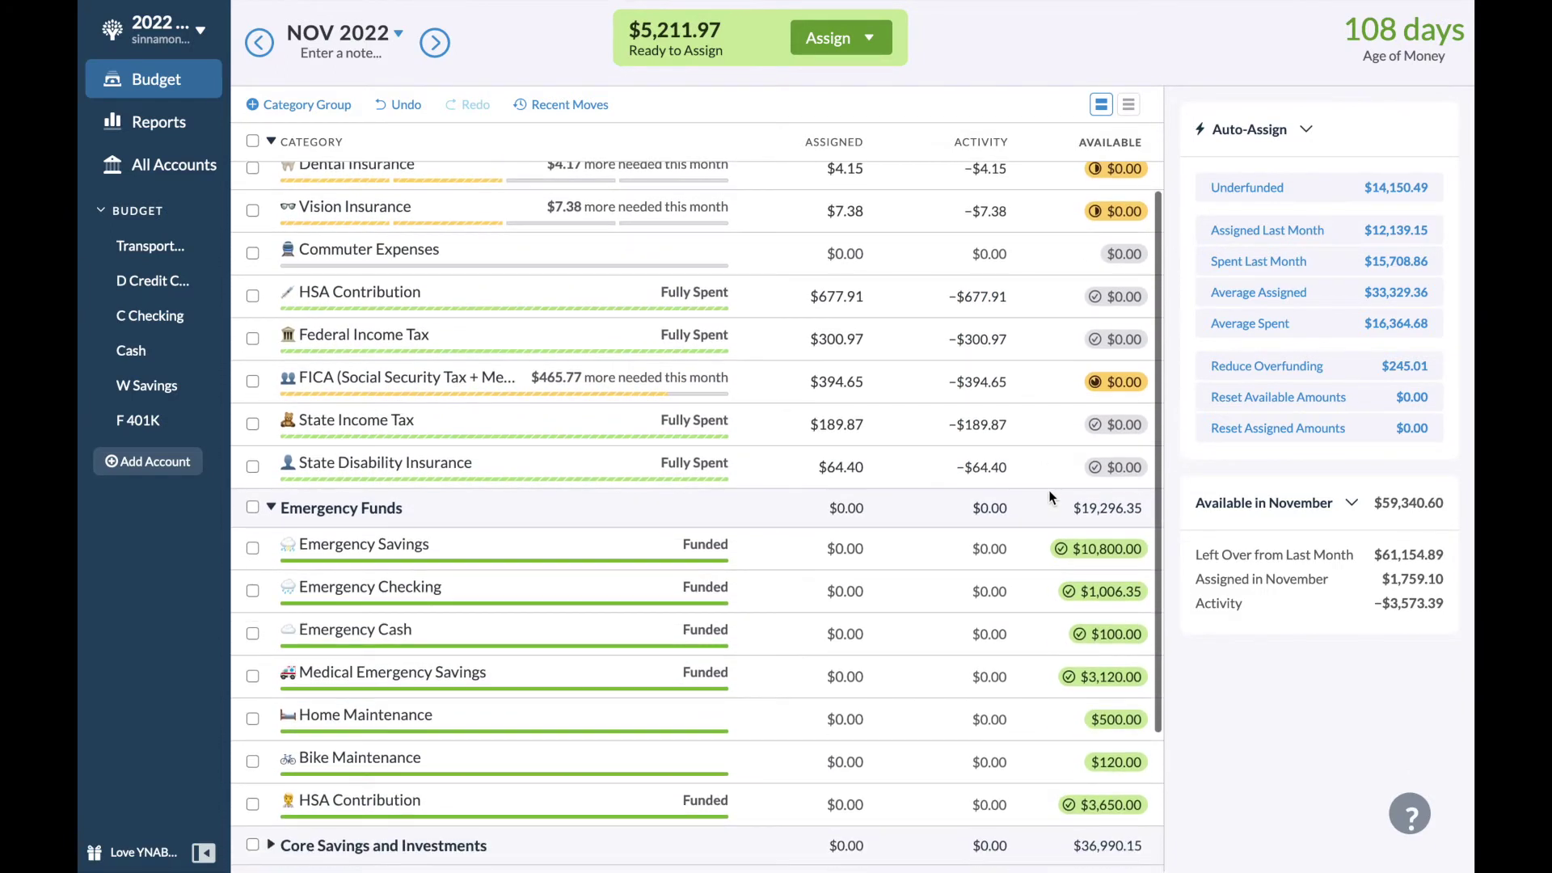
left_click(1122, 805)
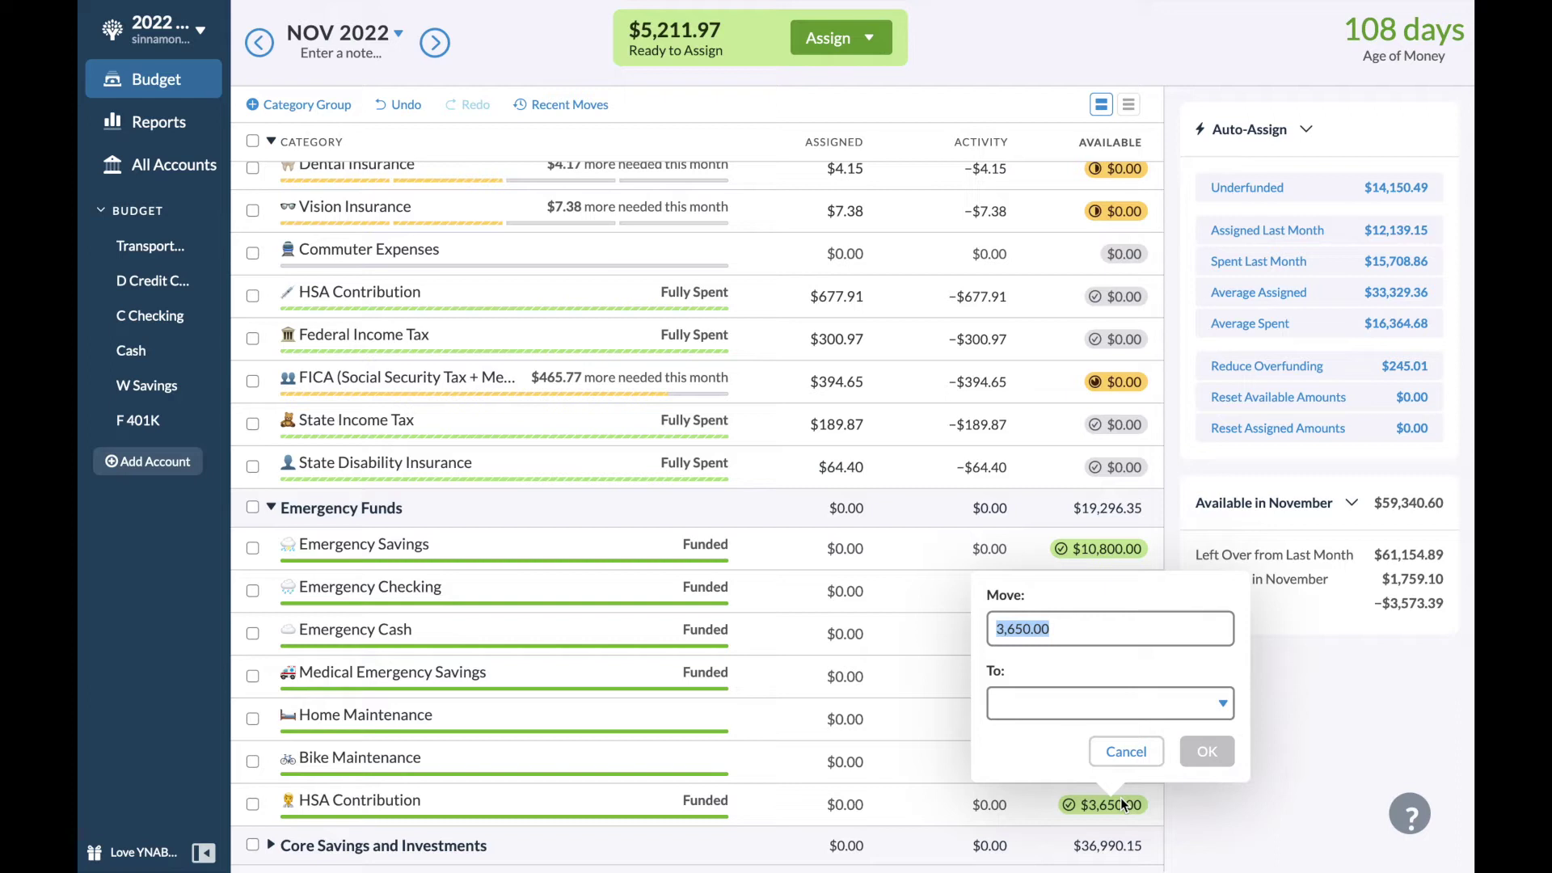
type("677.91")
left_click(1040, 709)
type("ready")
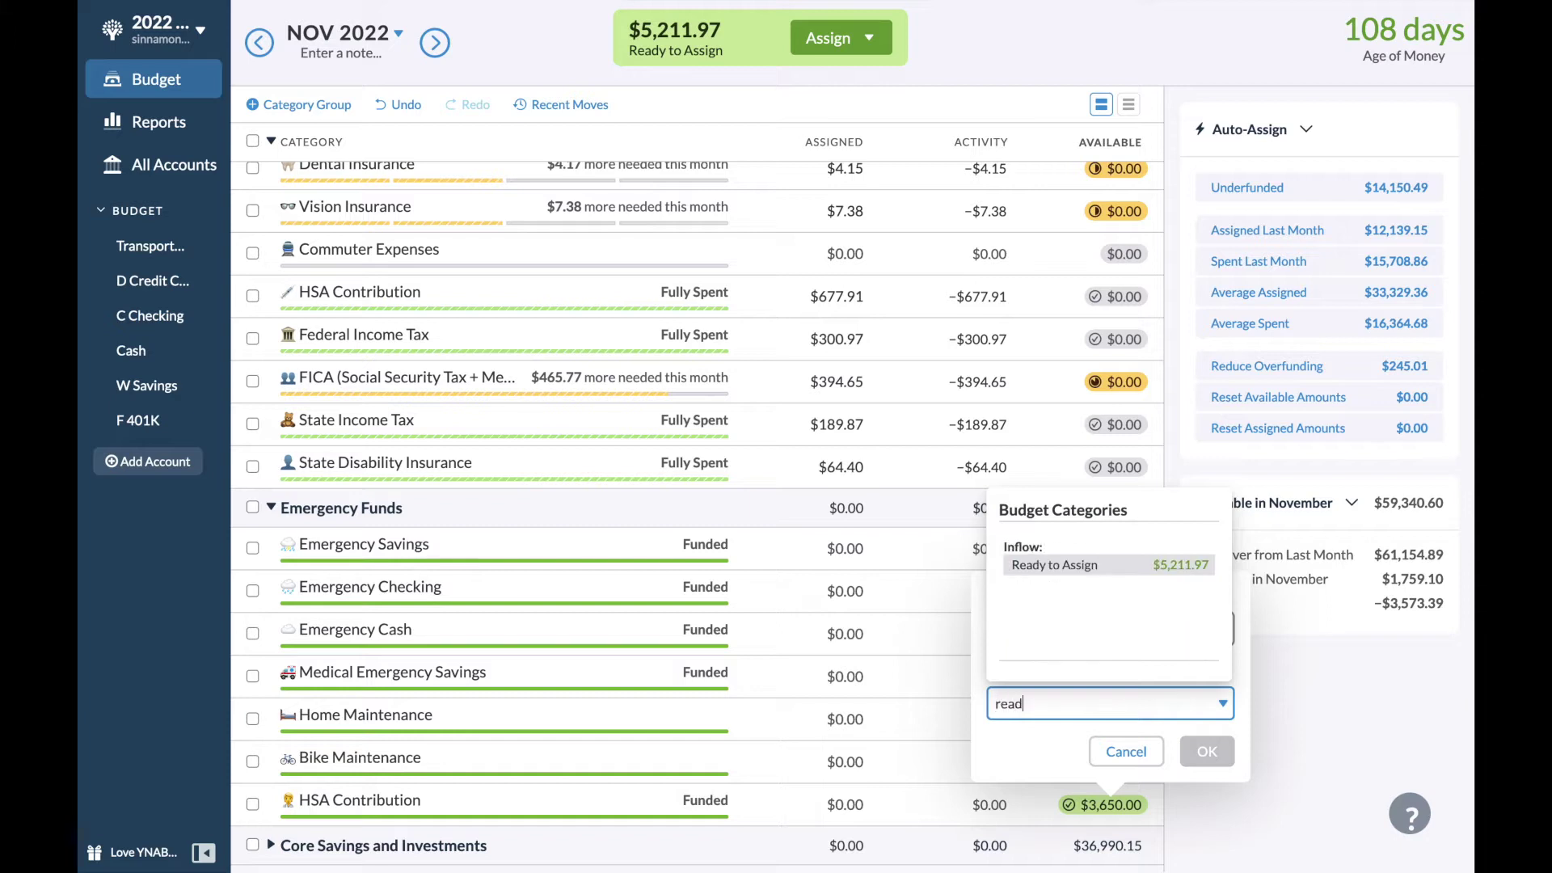
left_click(1151, 566)
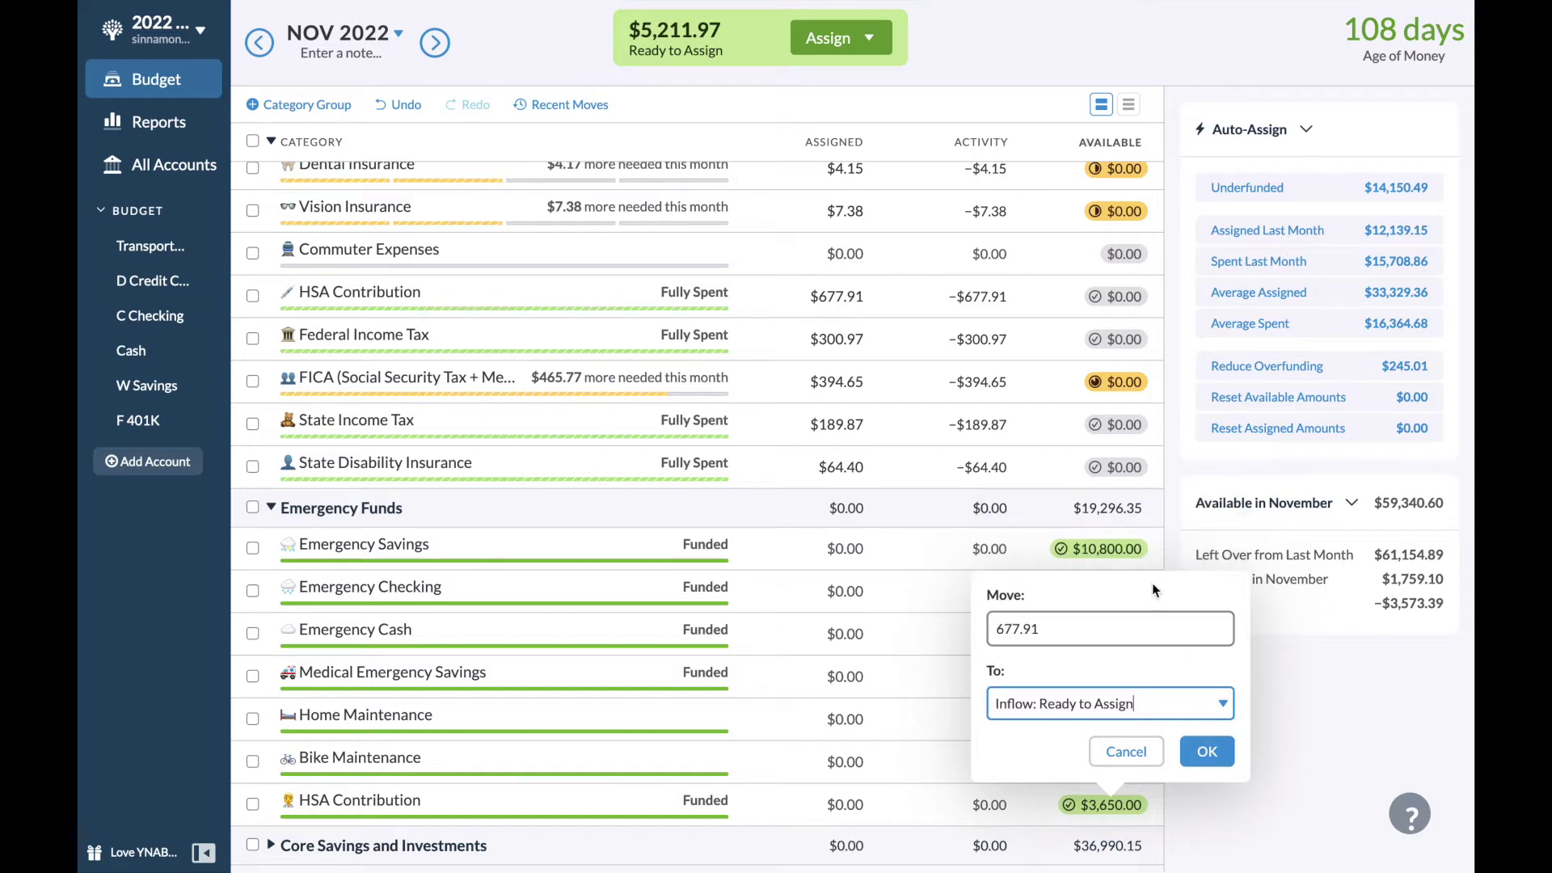
left_click(1207, 752)
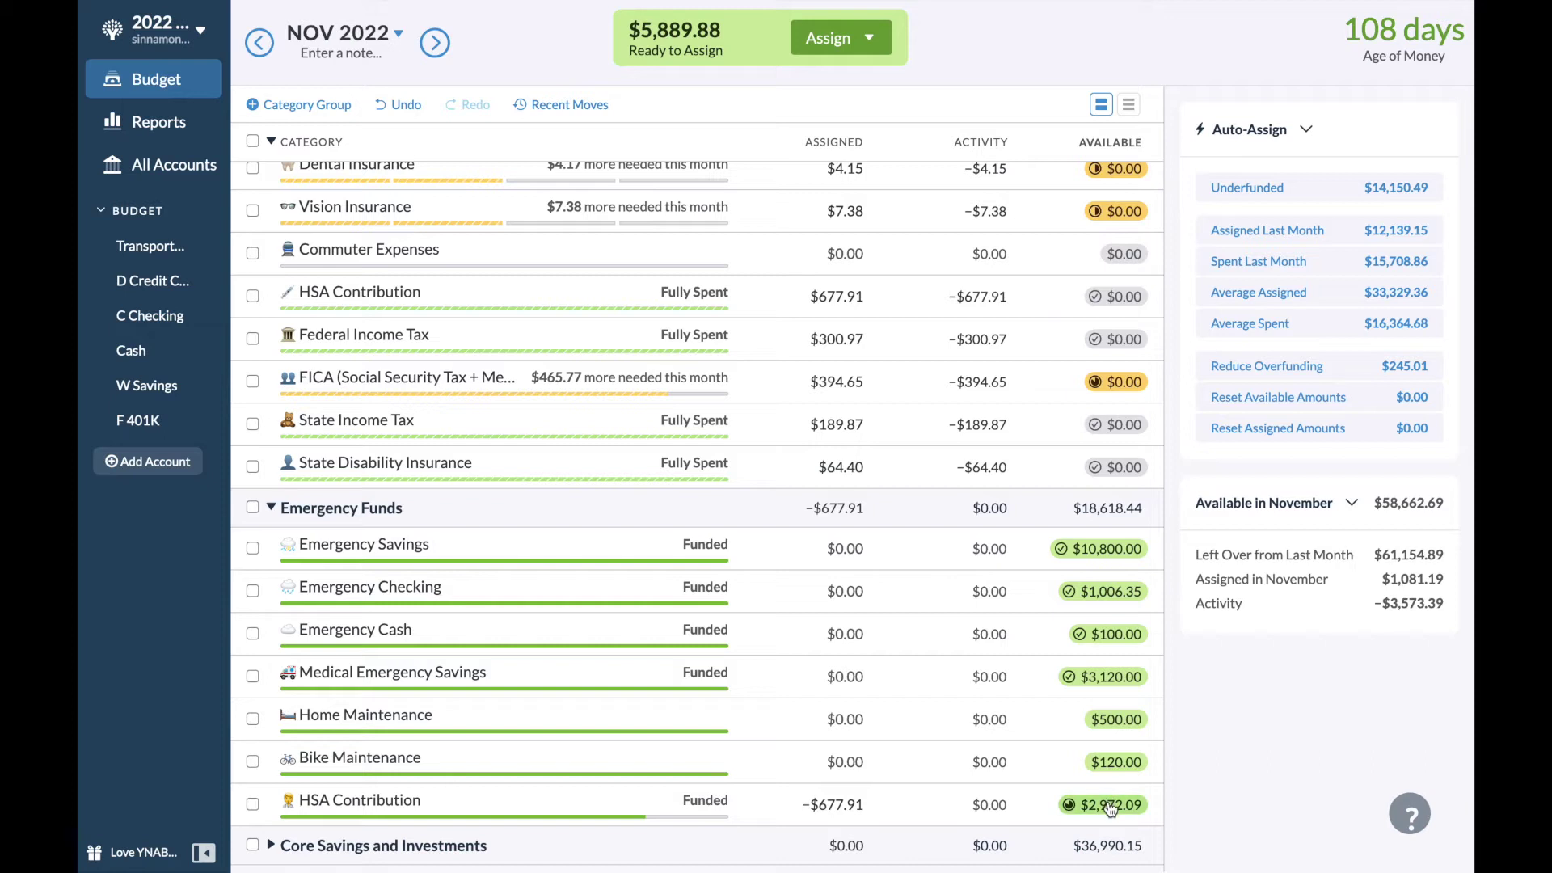
left_click(271, 509)
scroll(238, 306, "up", 1)
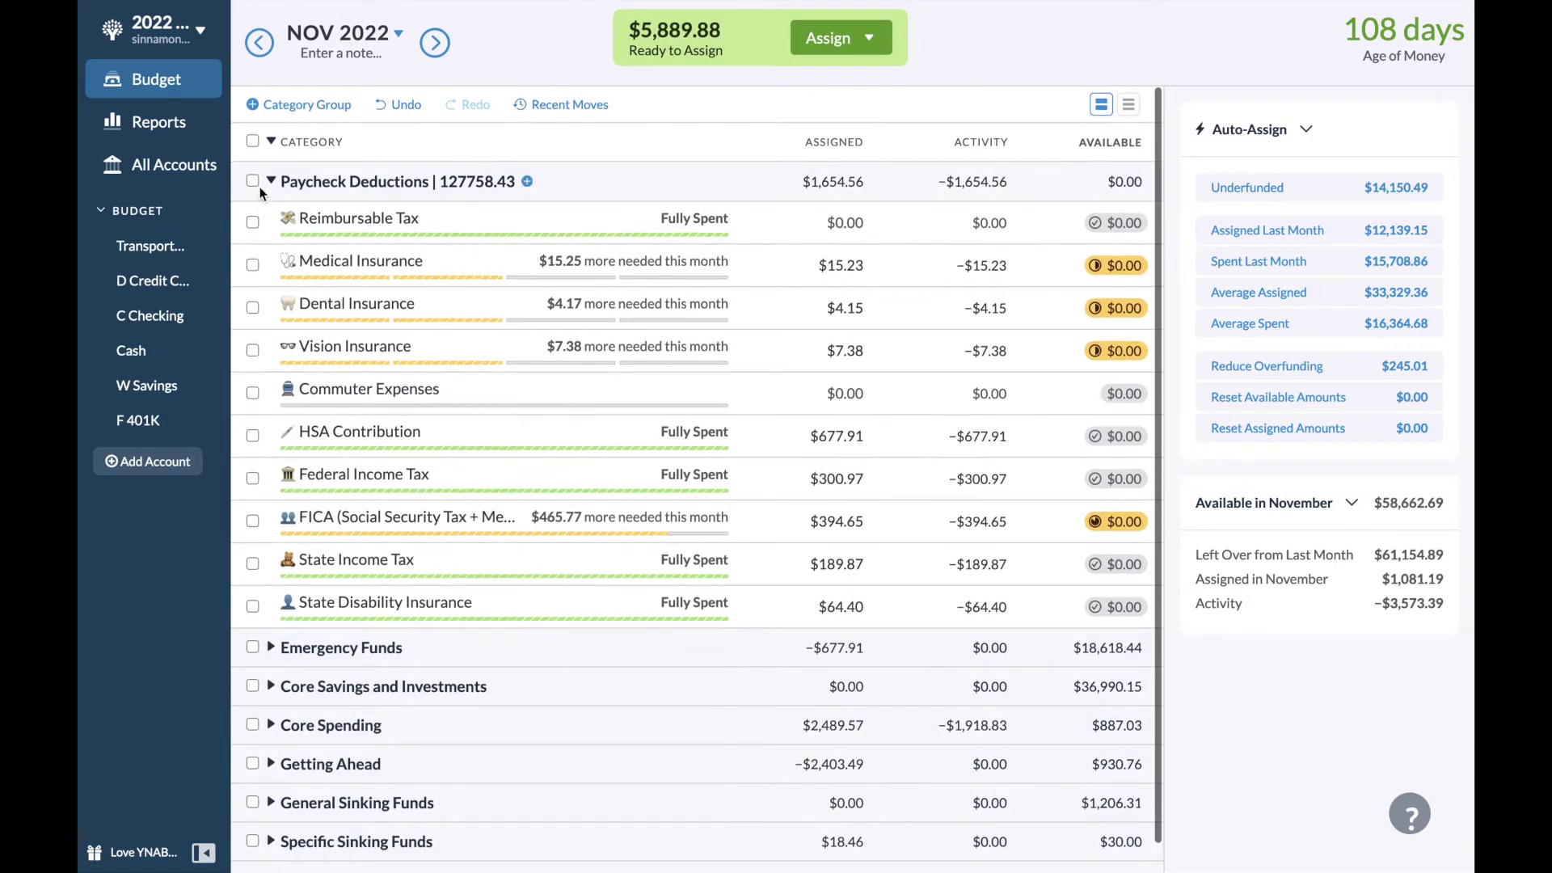
left_click(271, 182)
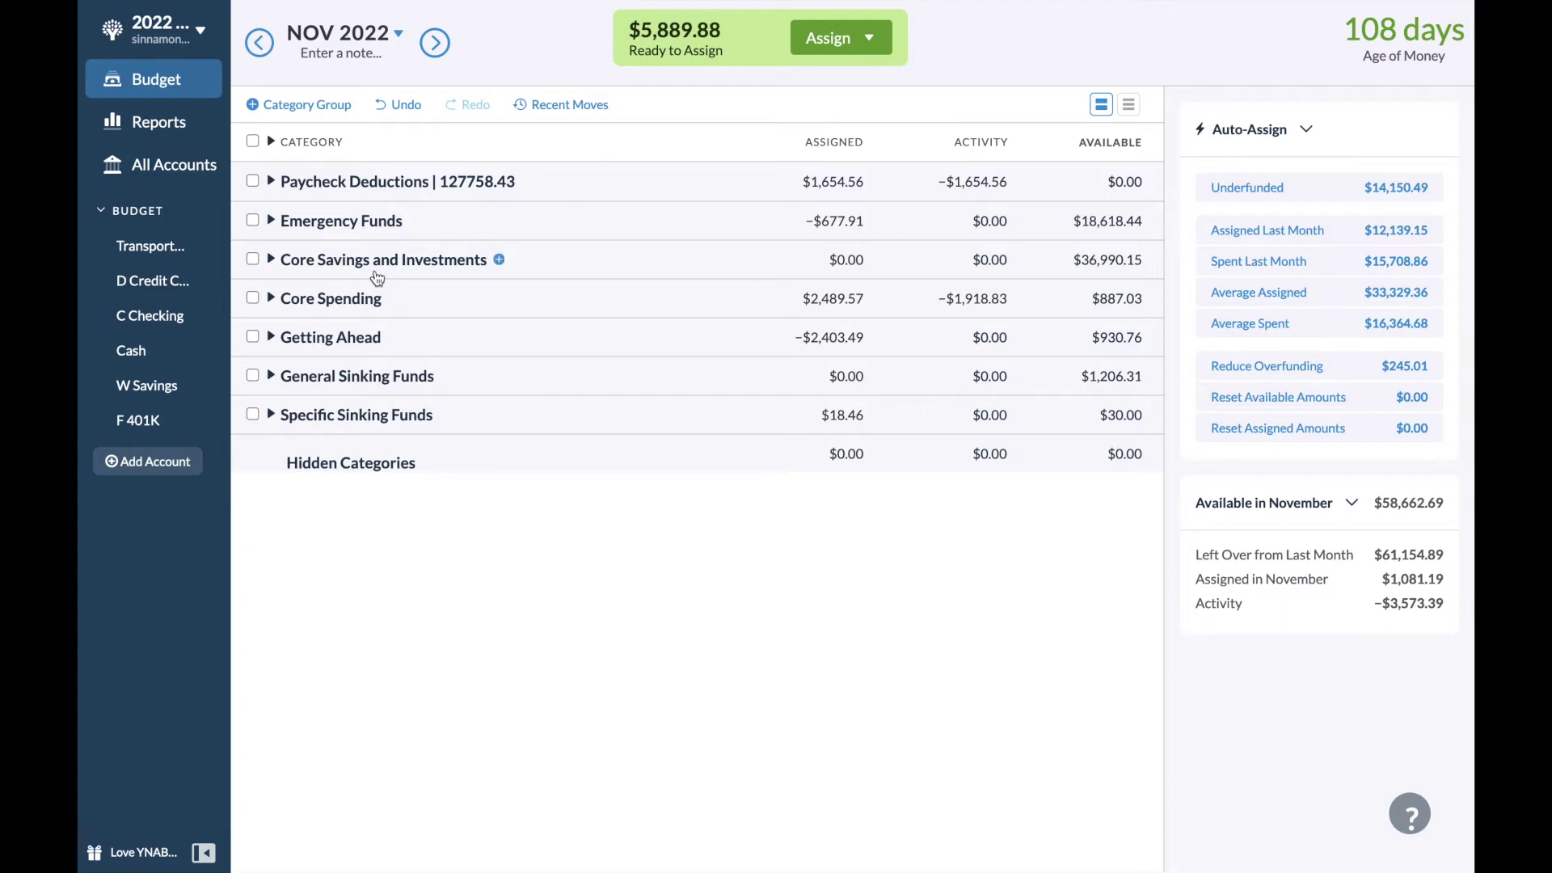
Auto-assign the underfunded $2,520.78 to 401K Contribution in Core Savings and Investments, and collapse the group.
left_click(273, 260)
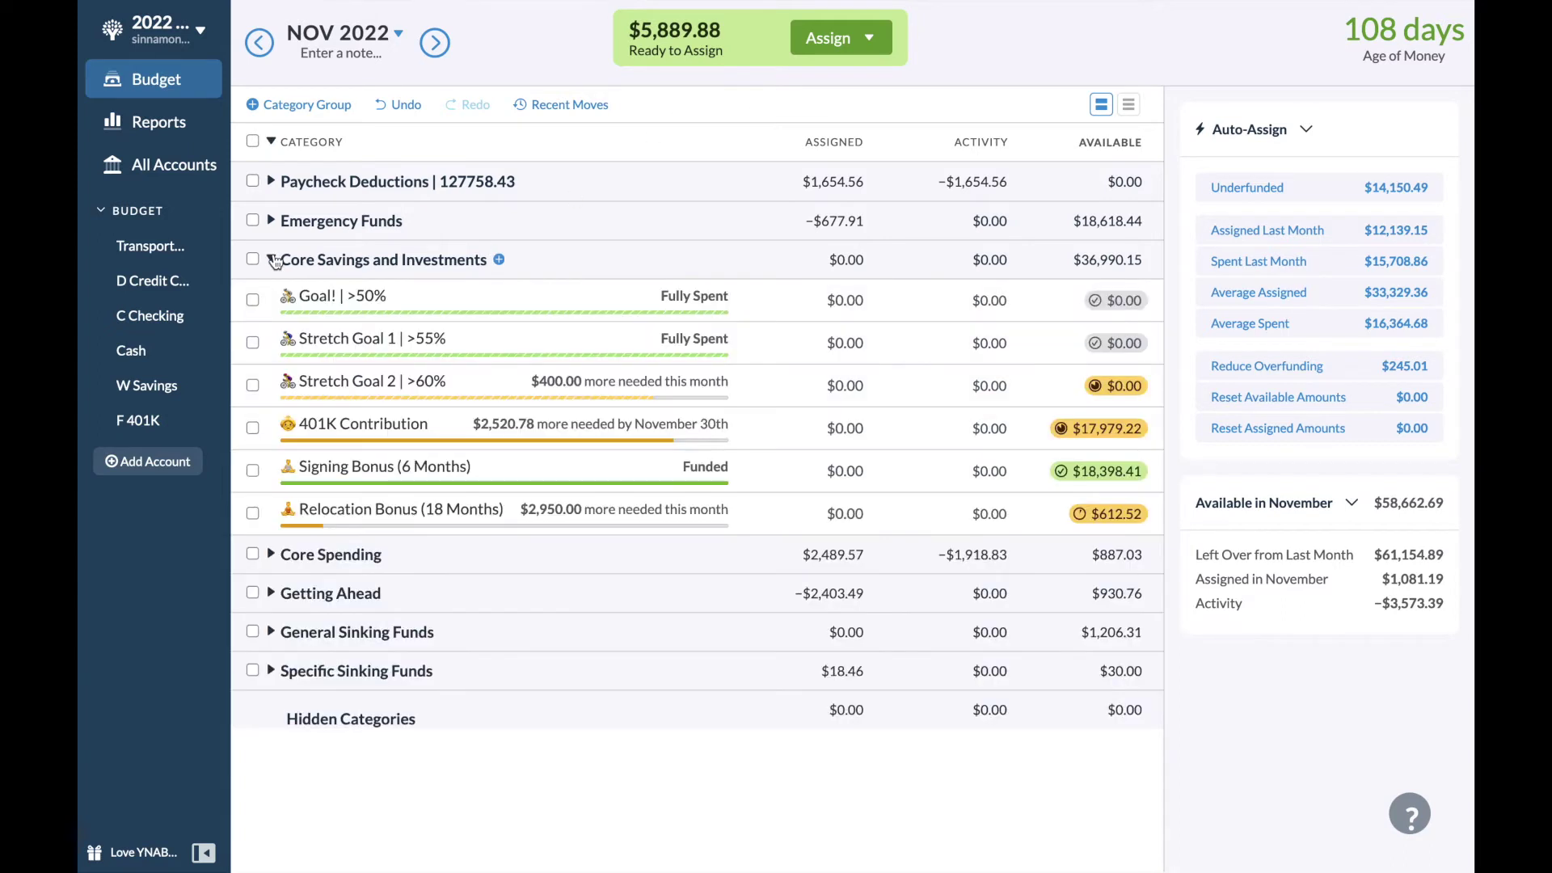
left_click(253, 431)
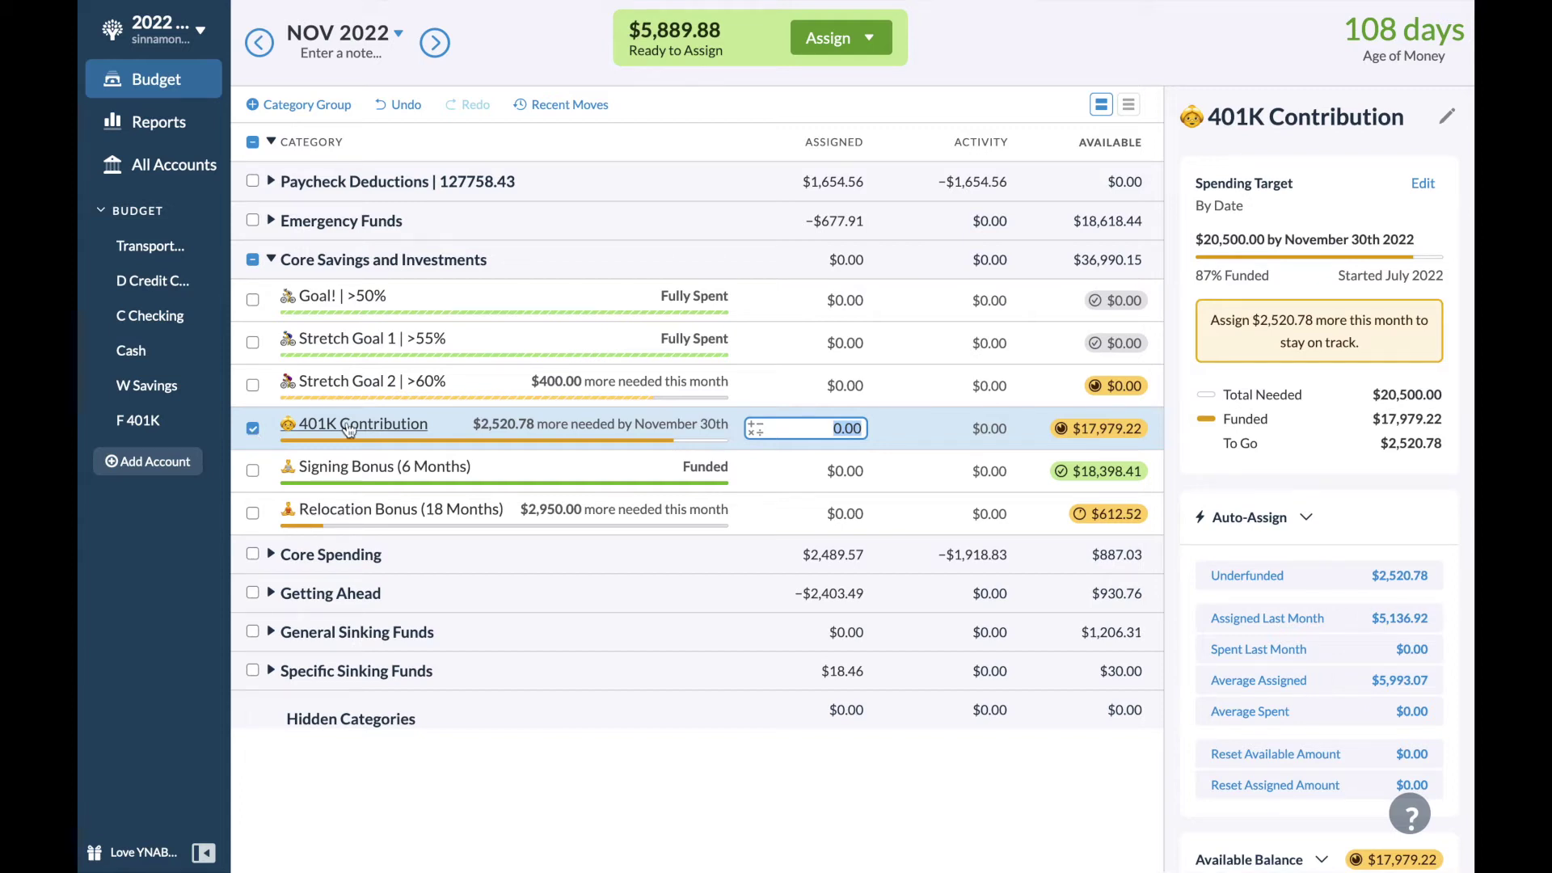
left_click(1276, 575)
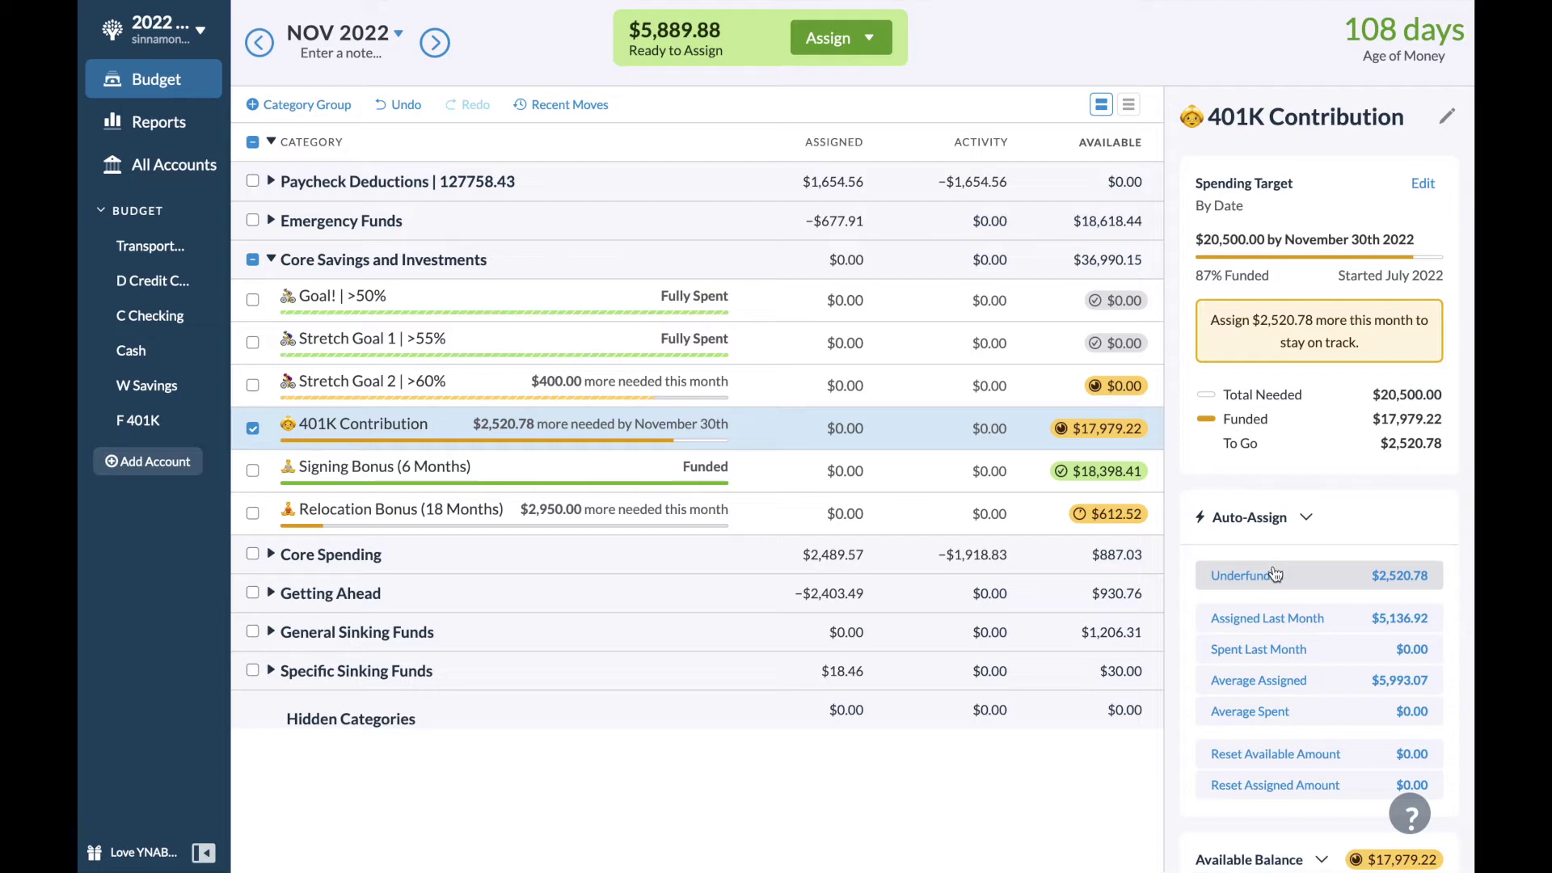
left_click(1276, 575)
left_click(835, 474)
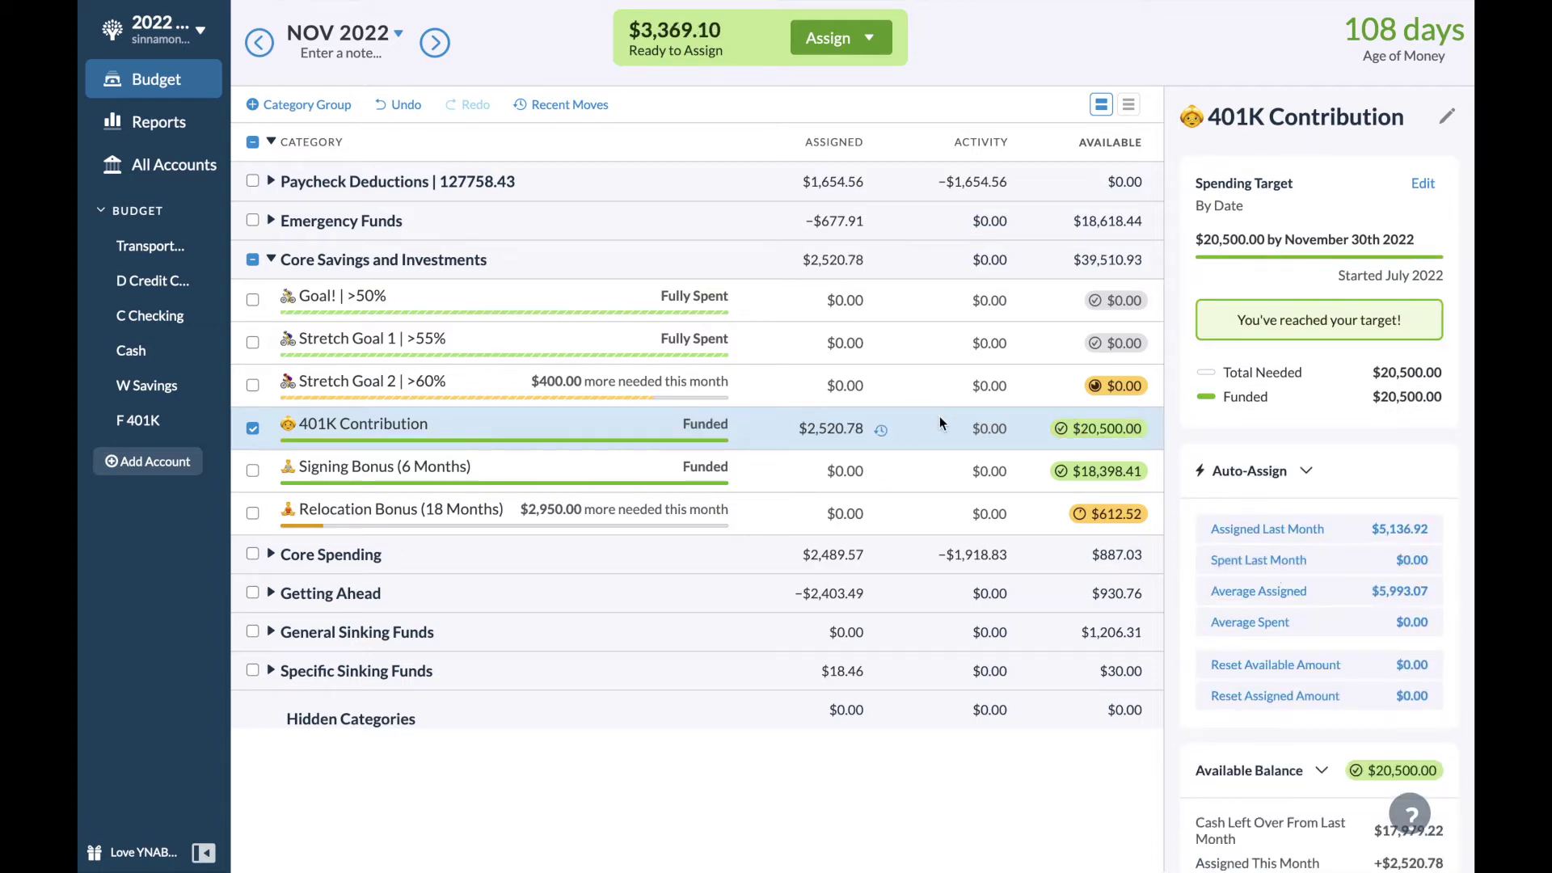
left_click(244, 434)
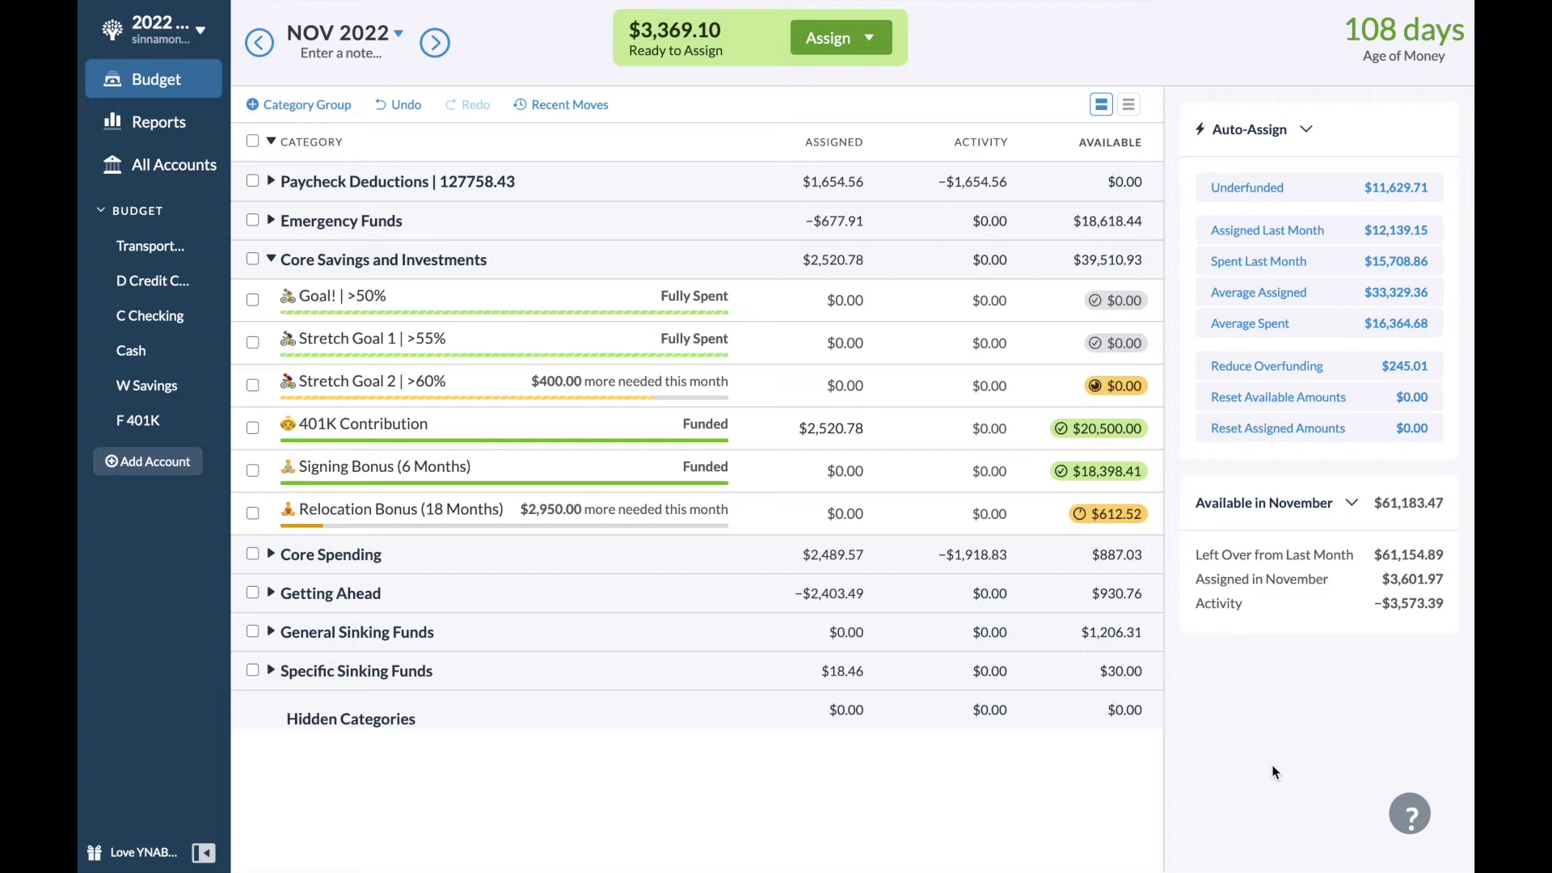
left_click(271, 259)
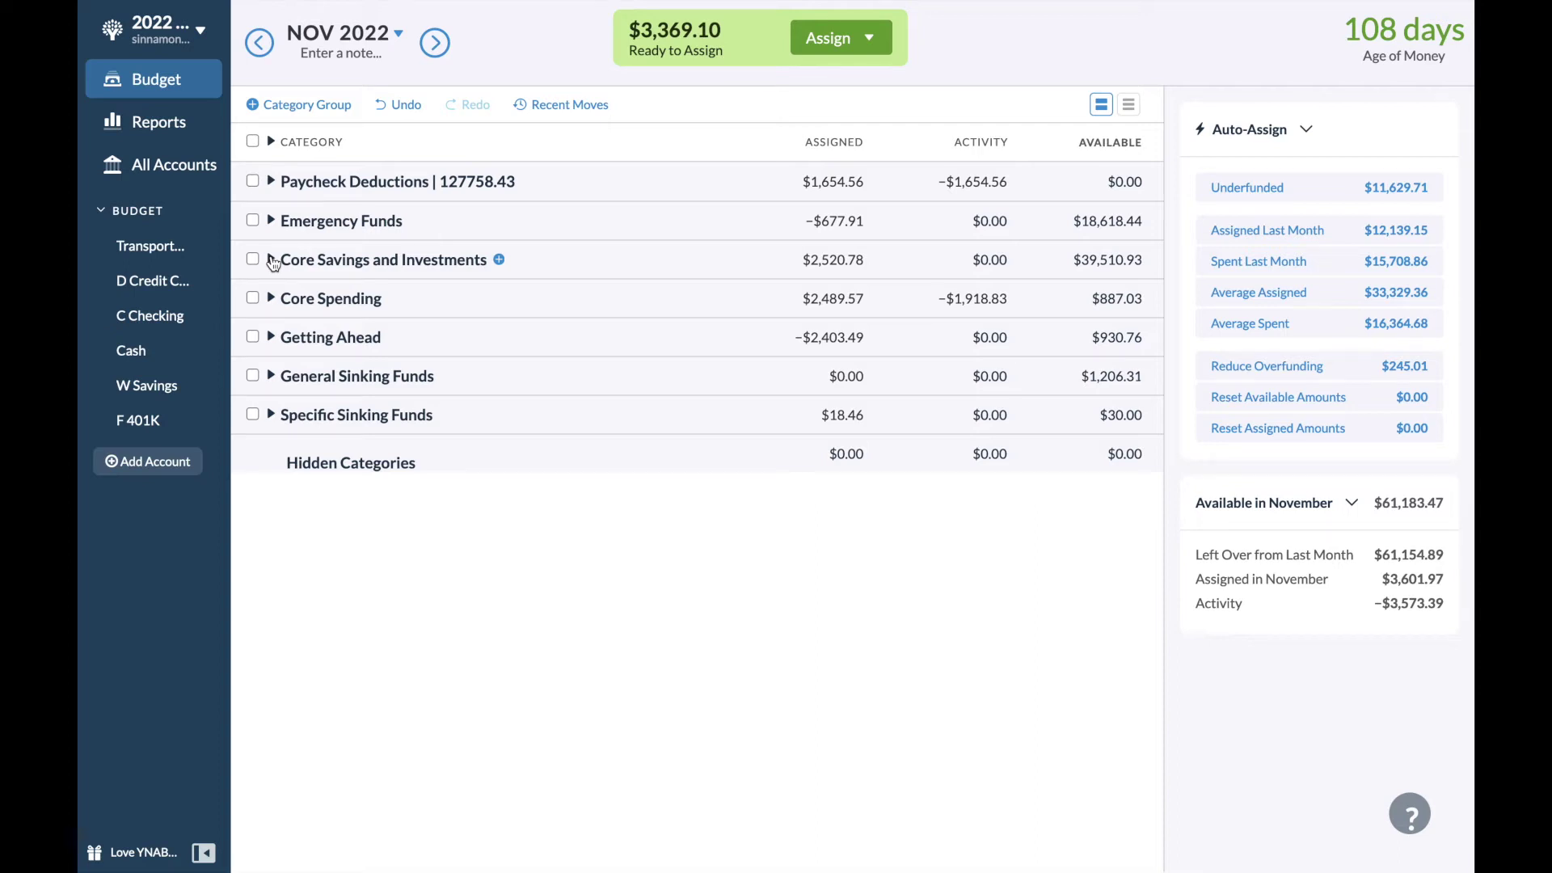
Examine the General Sinking Funds categories, including the A Great Daughter target, and the funding of the Core Spending categories.
left_click(271, 378)
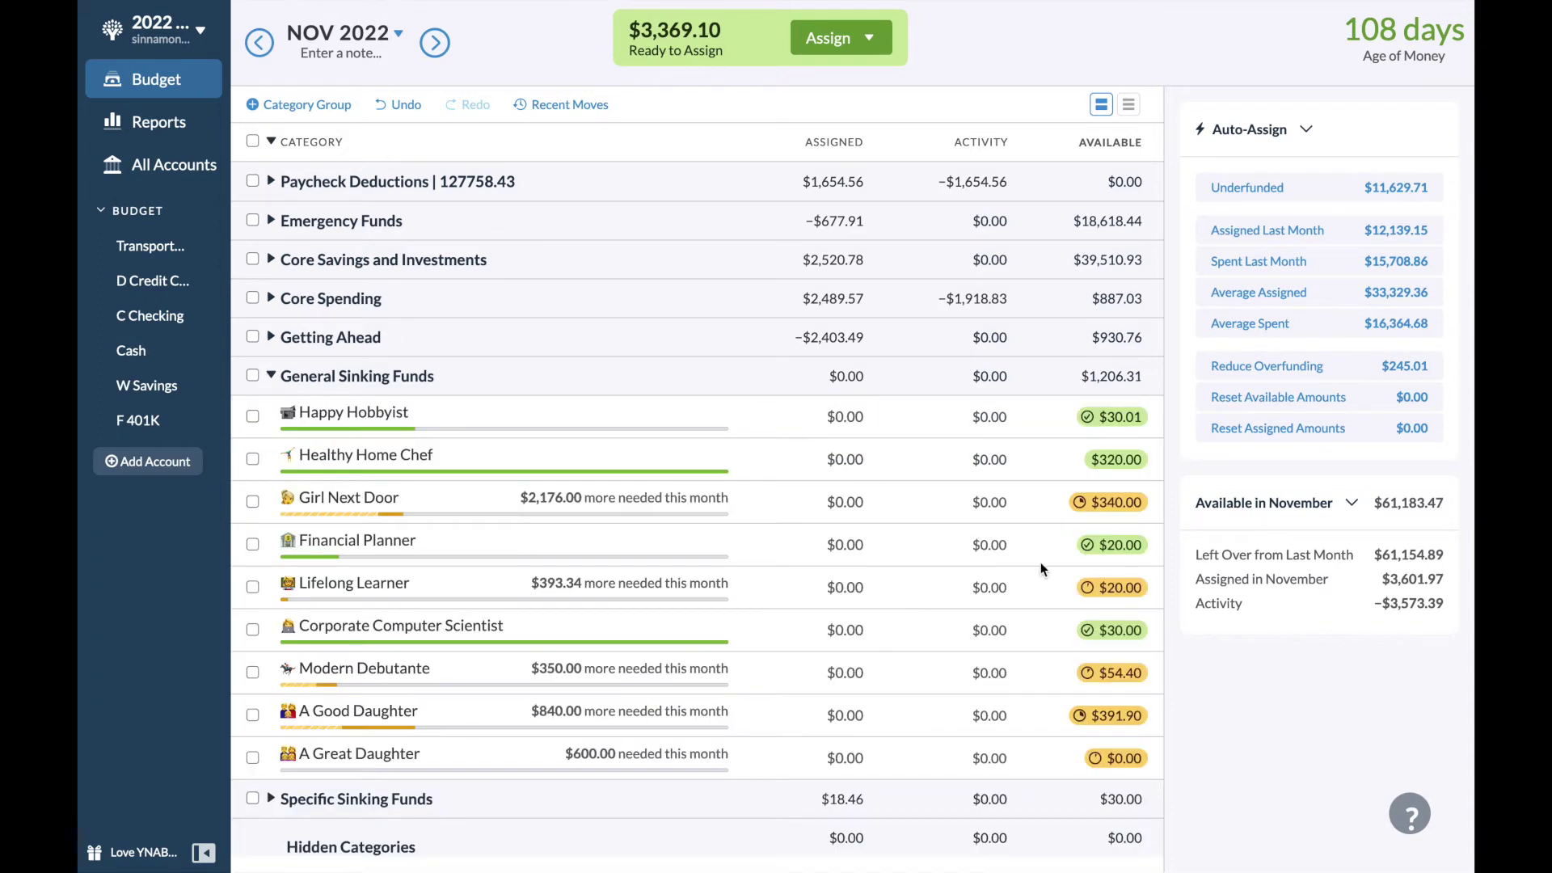
left_click(847, 758)
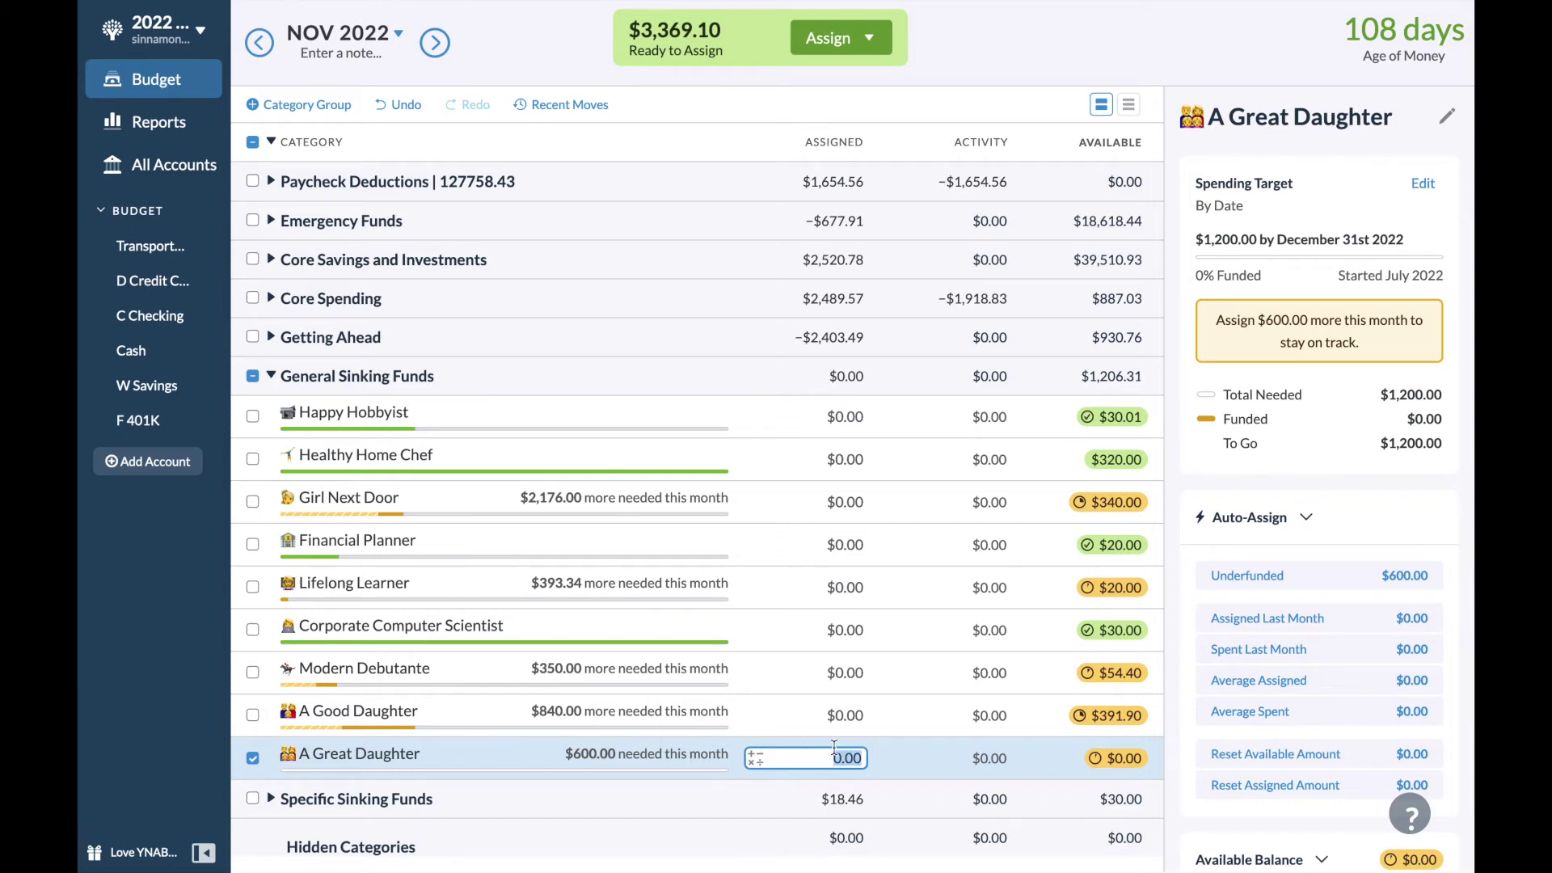
left_click(271, 299)
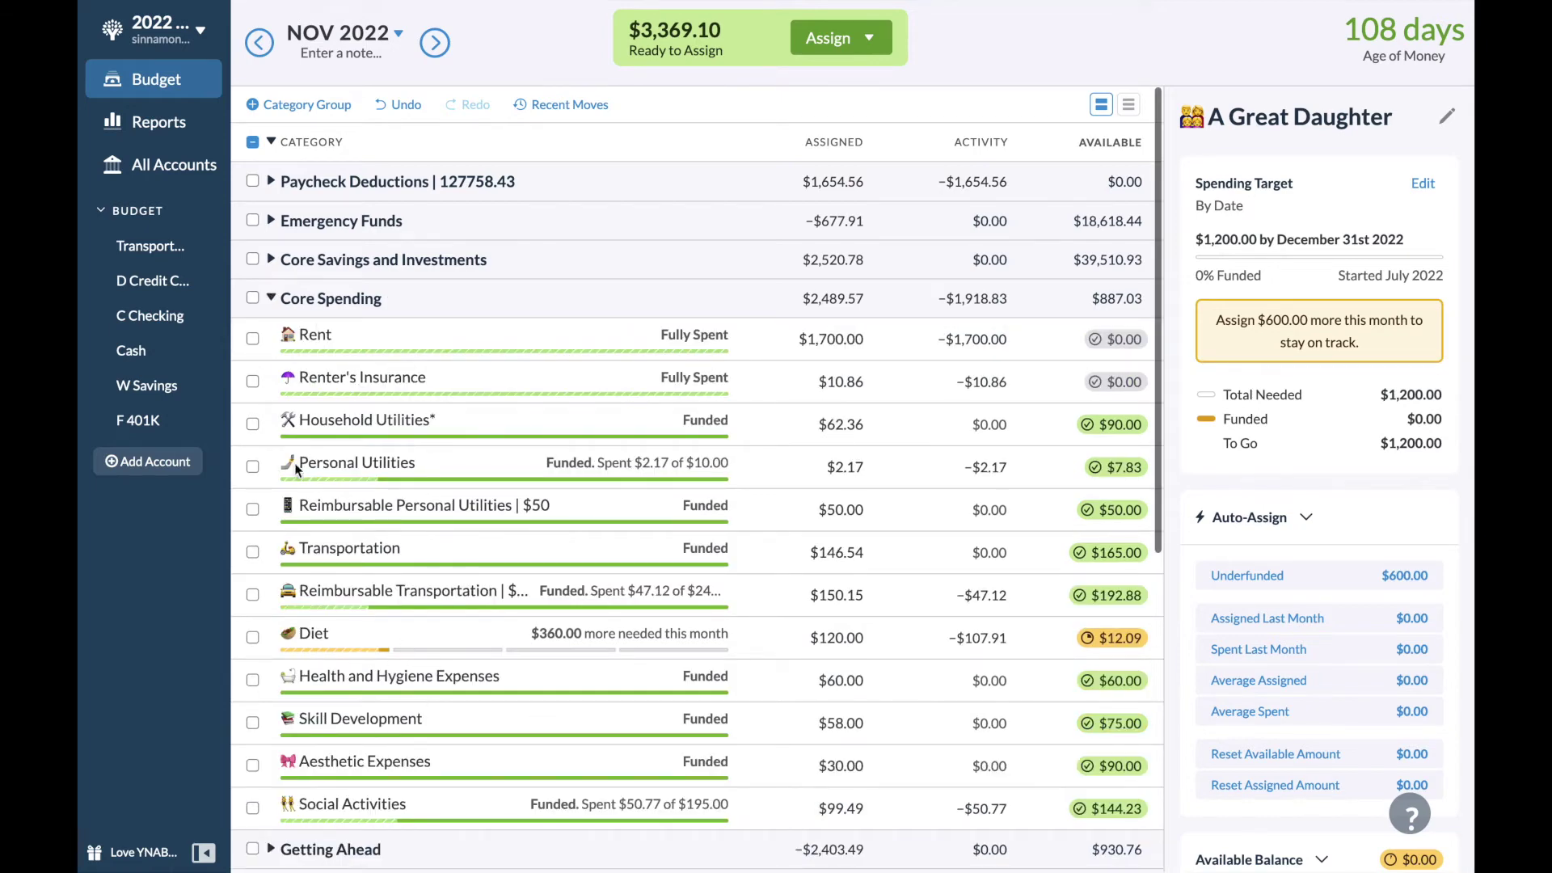
left_click(272, 299)
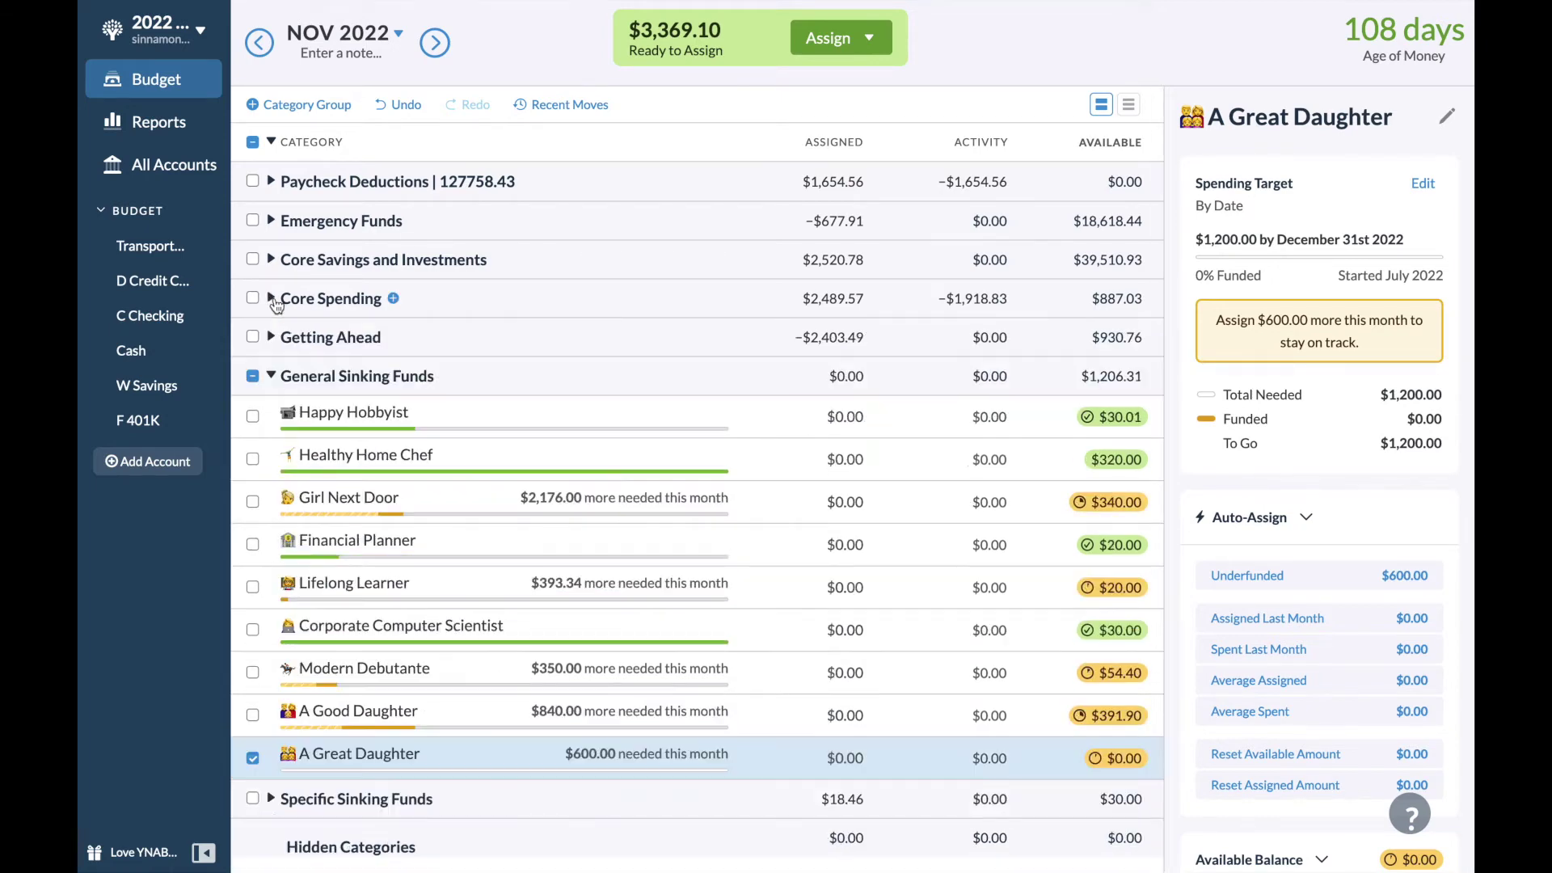
Assign $960 to A Great Daughter in General Sinking Funds and deselect the category.
left_click(860, 756)
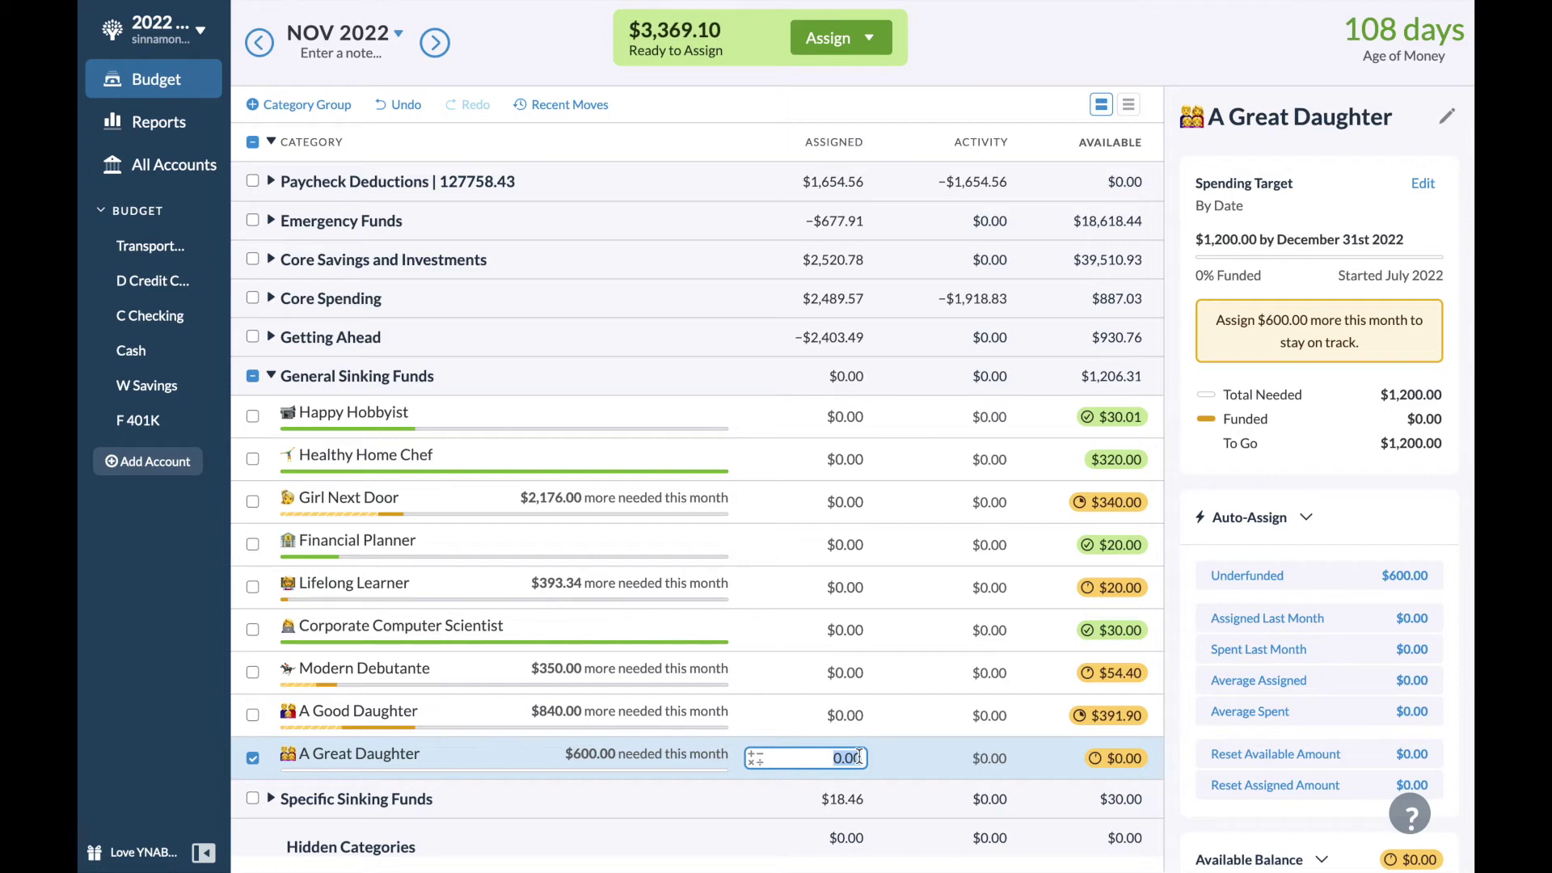
type("960")
key("Return")
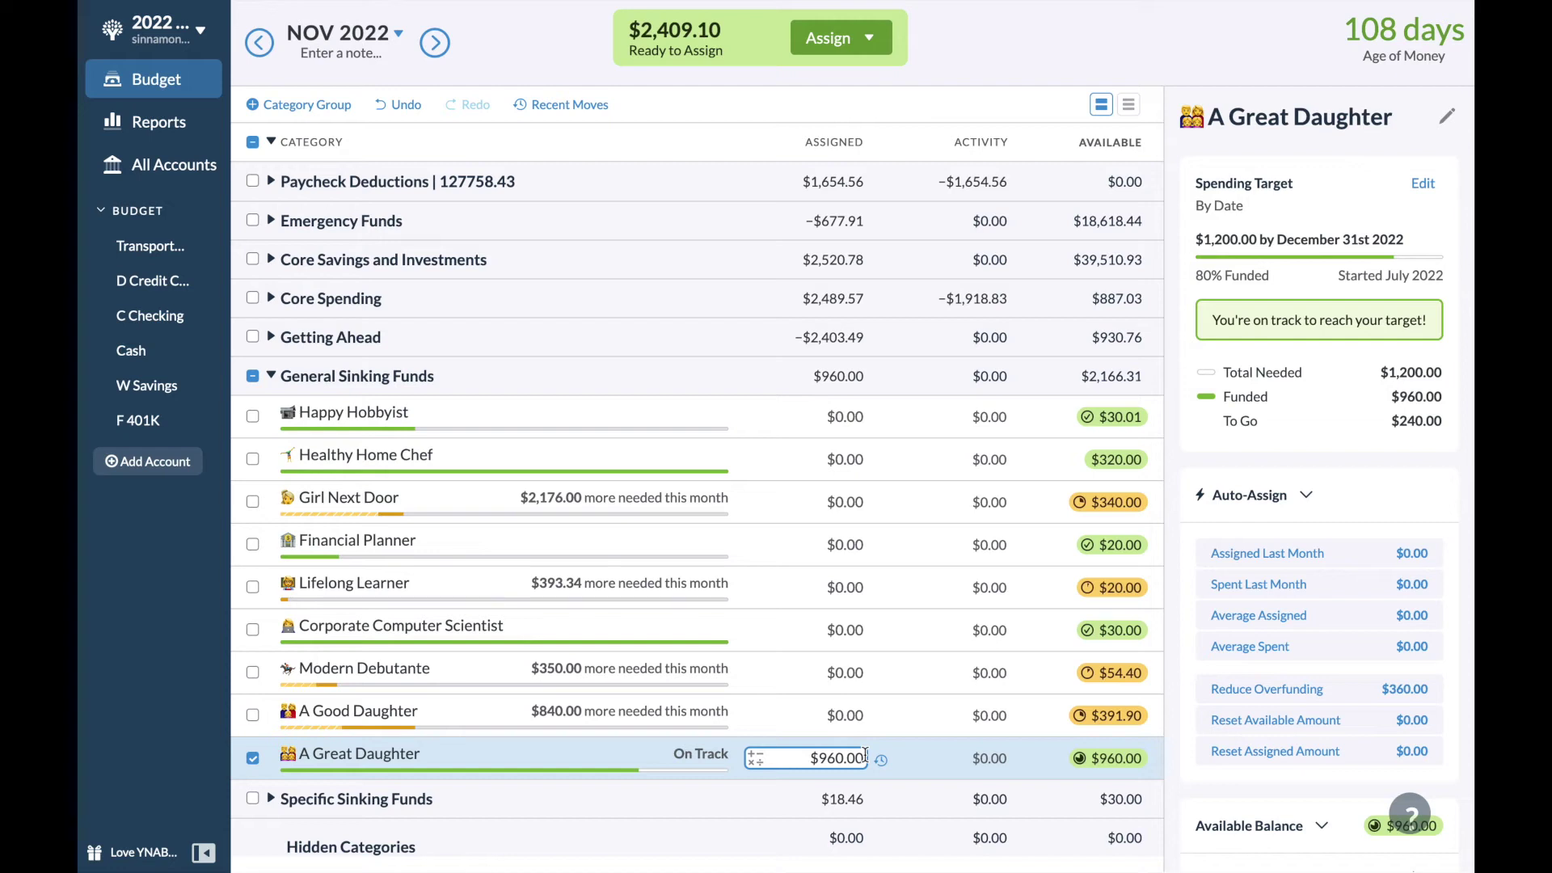
left_click(482, 757)
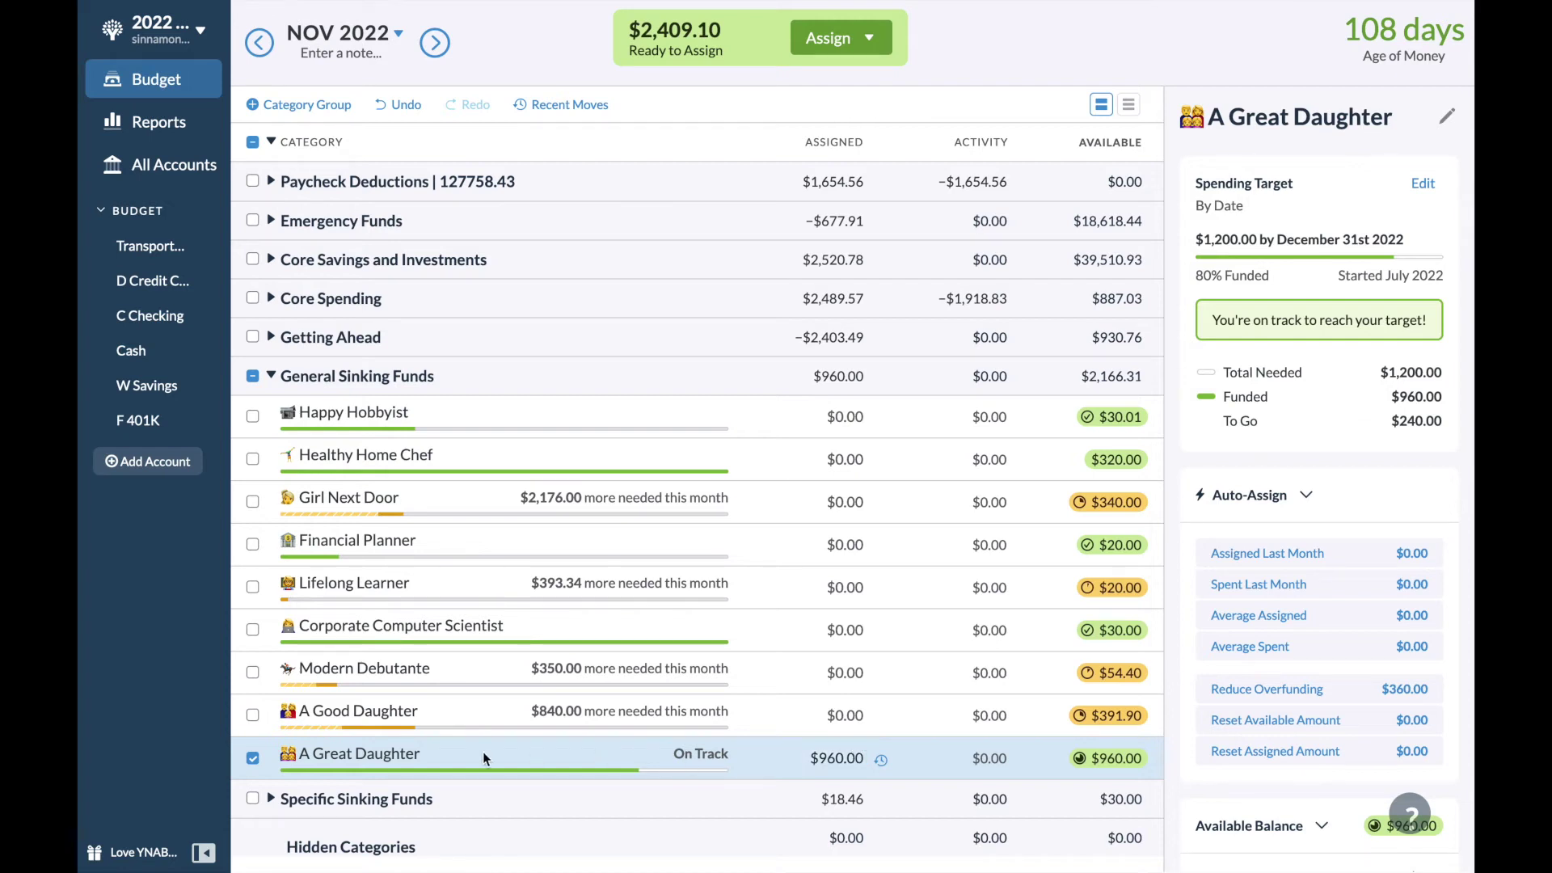
left_click(251, 760)
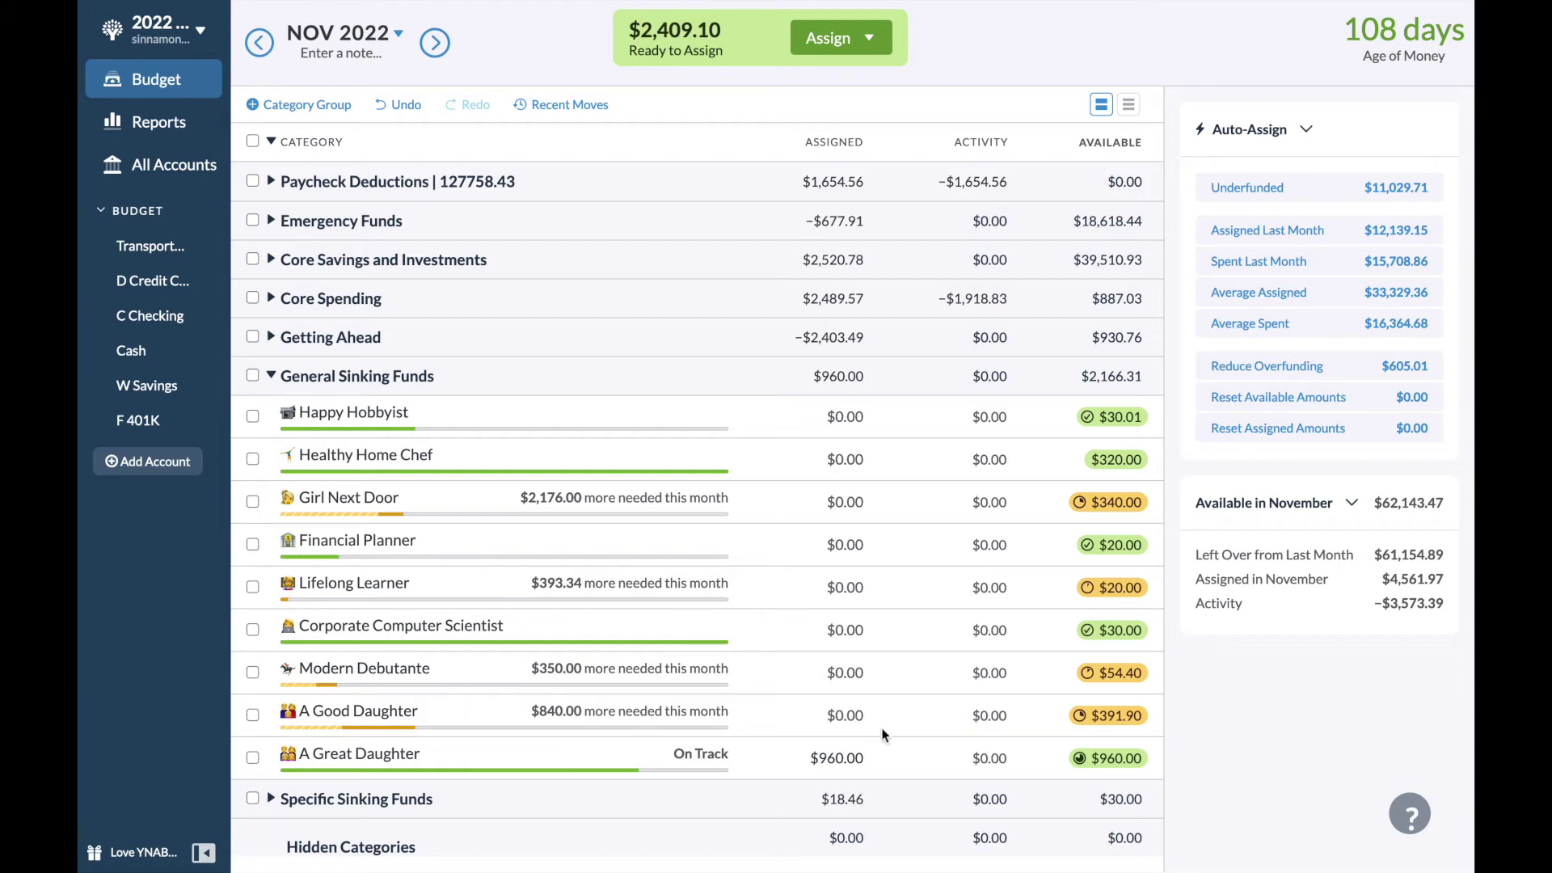
Assign $760 to Healthy Home Chef, double that amount to $1,520, and collapse the General Sinking Funds group.
left_click(849, 460)
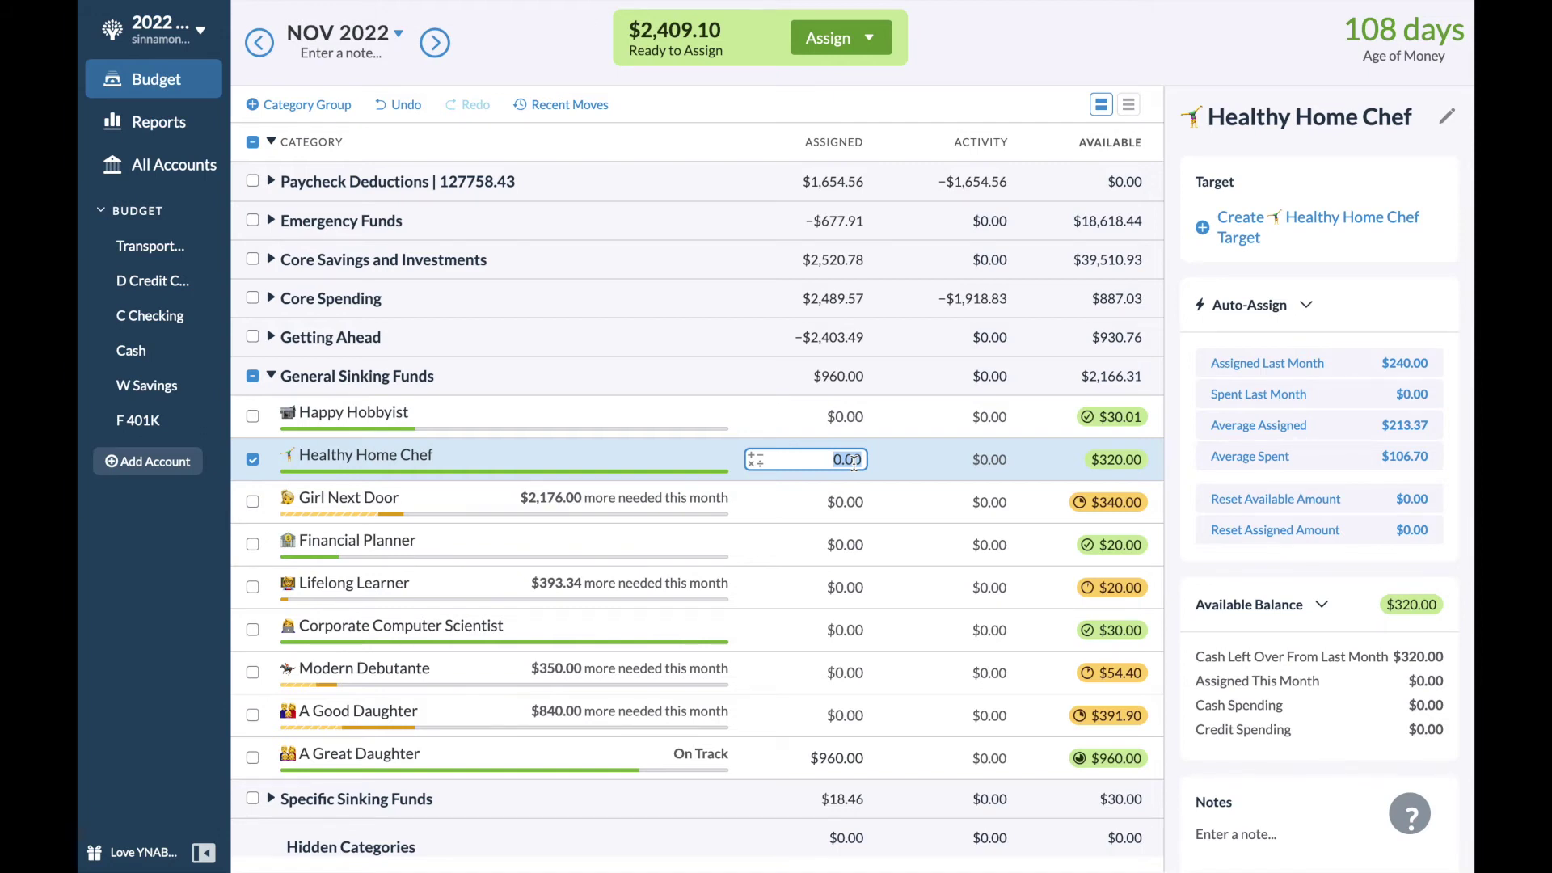
type("760")
key("Return")
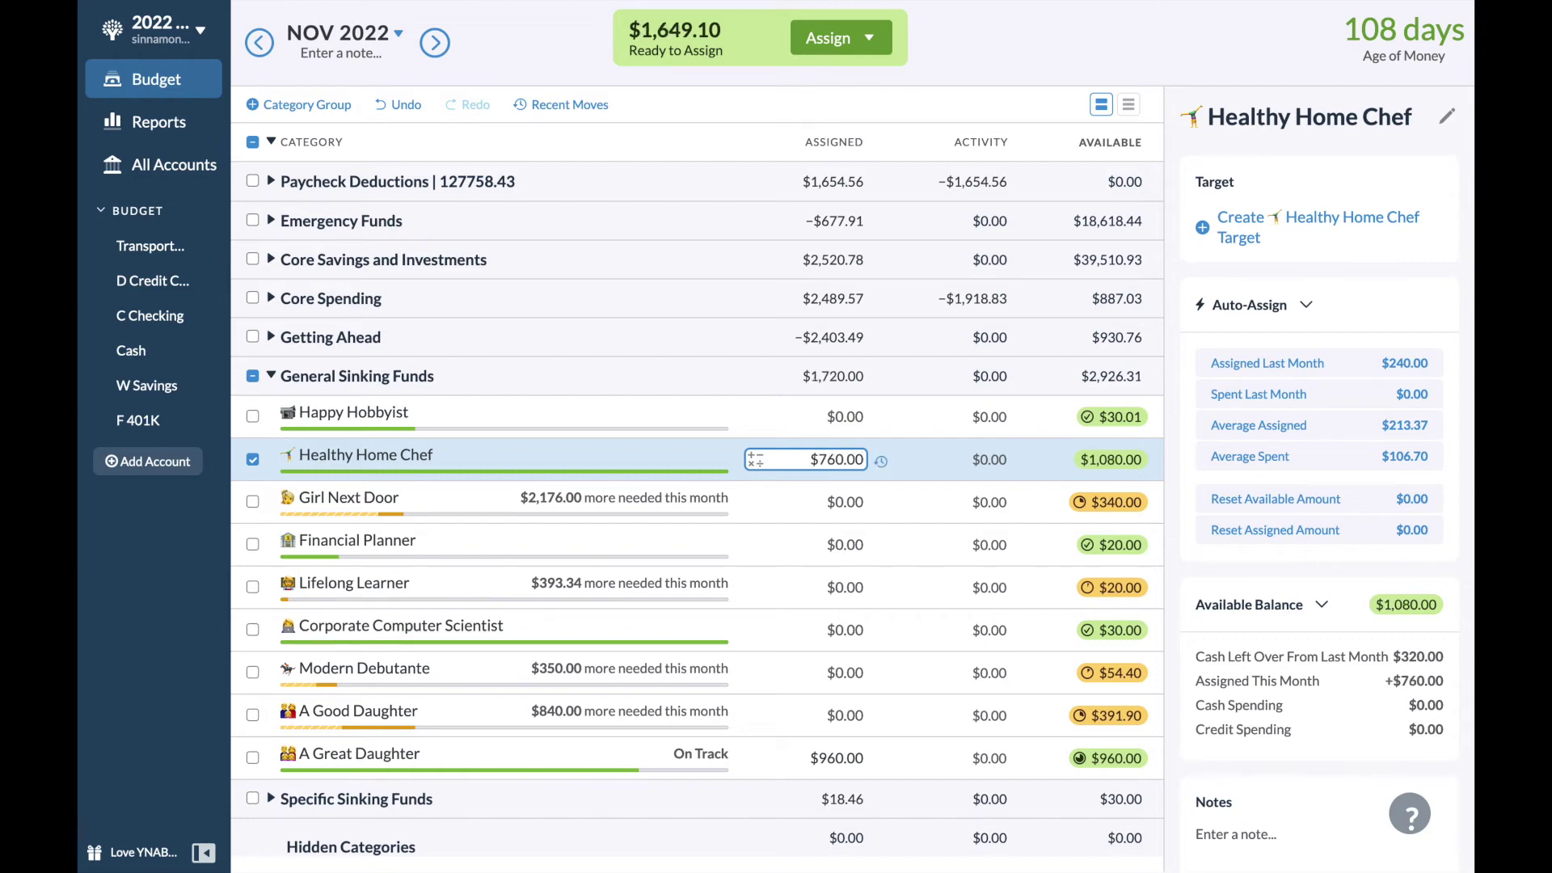
left_click(854, 457)
left_click(853, 456)
type("*2")
key("Return")
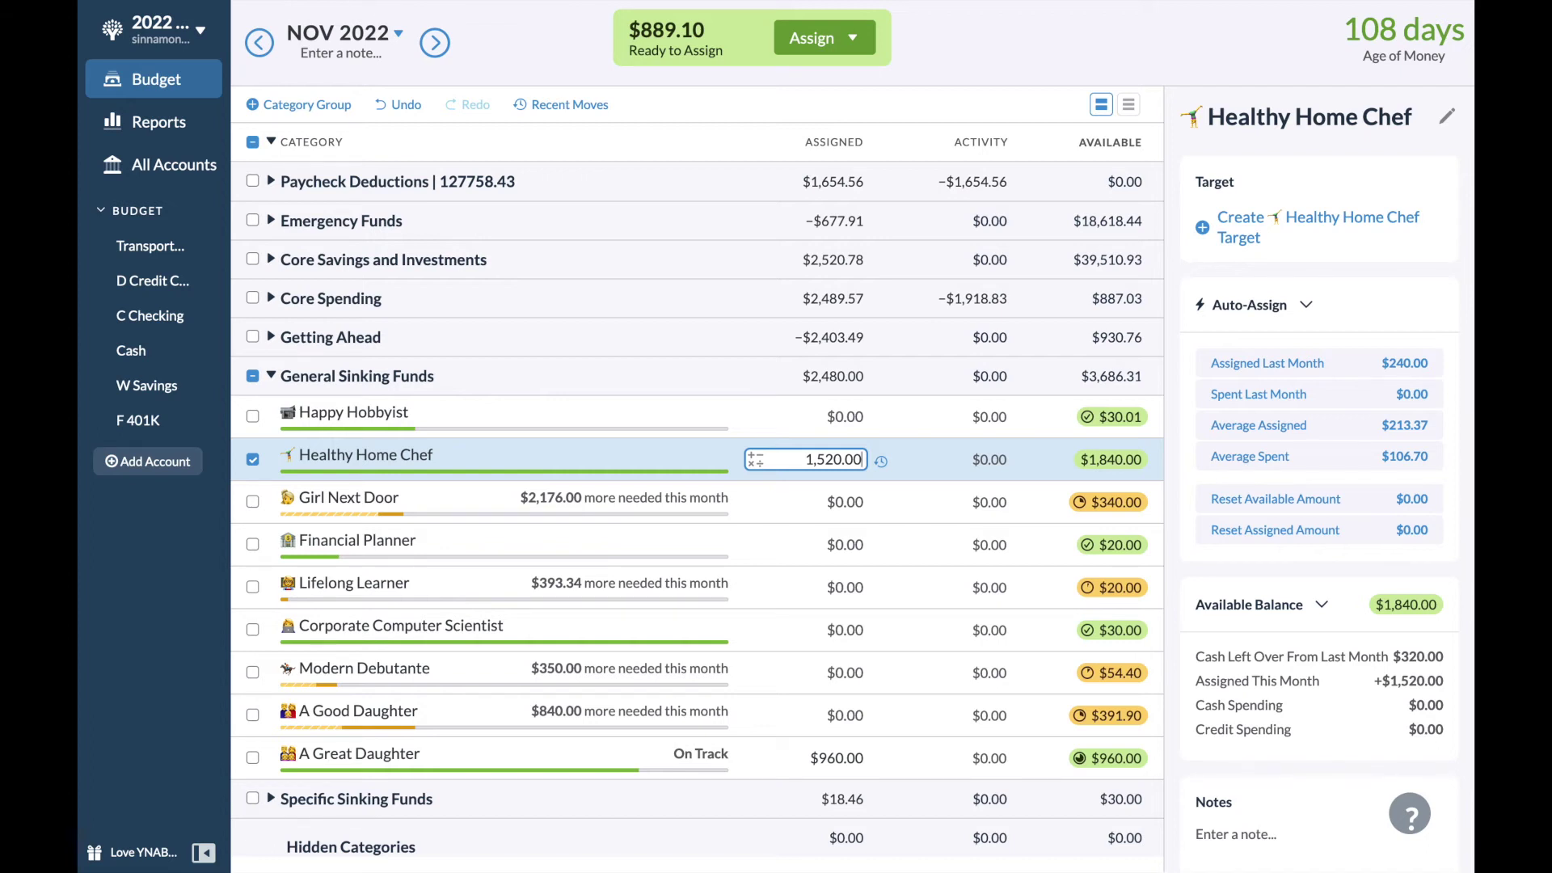
left_click(257, 459)
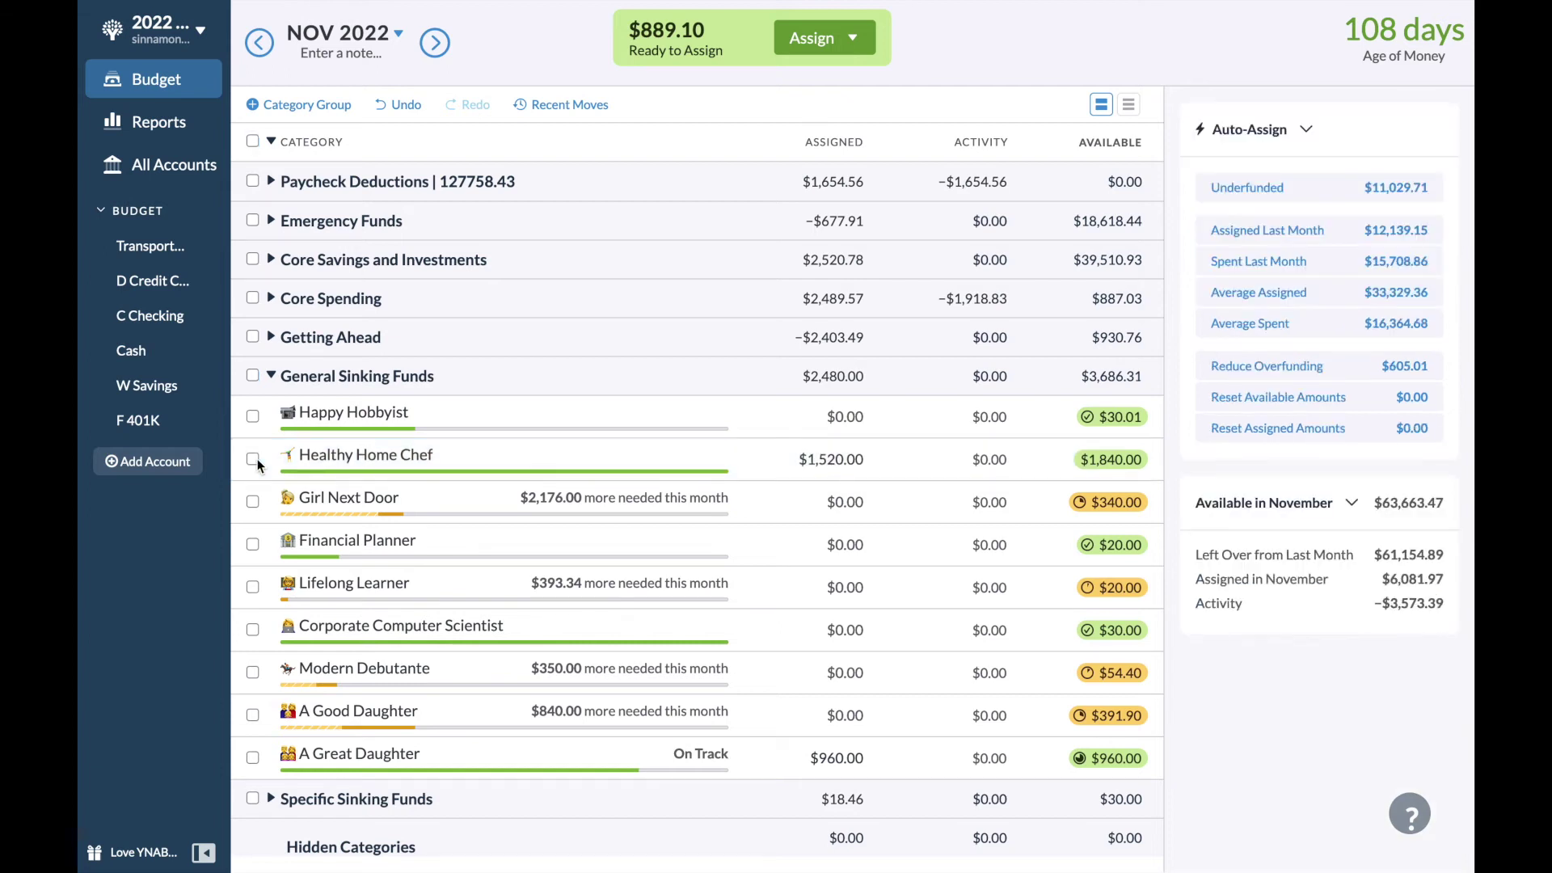
left_click(273, 377)
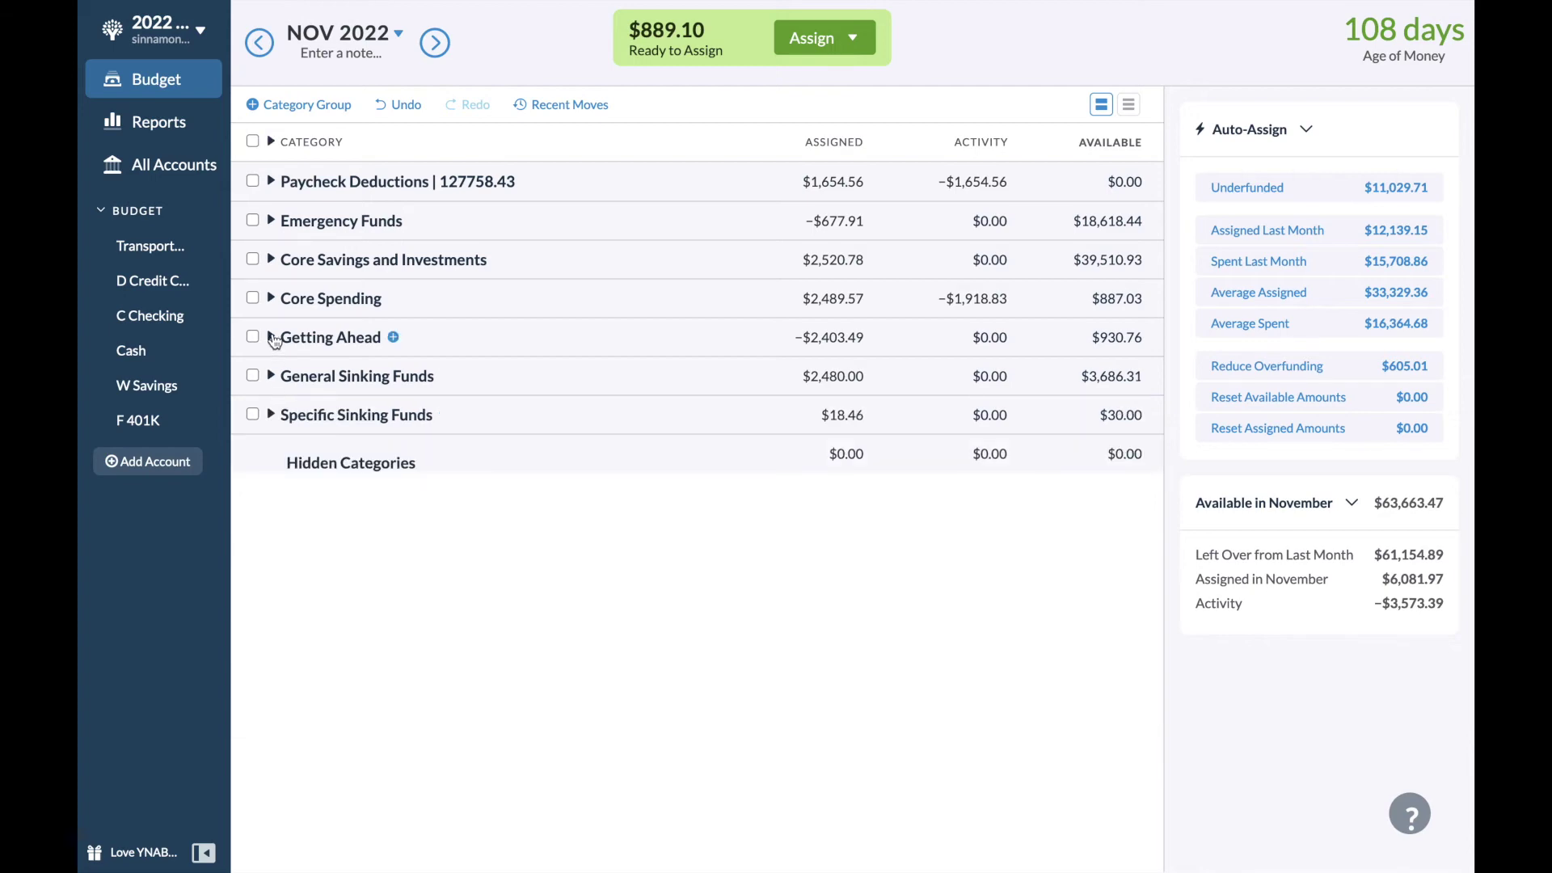
Add the remaining $889.10 to the amount assigned to Next Month's Holding in Getting Ahead, and collapse the group.
left_click(273, 339)
left_click(854, 475)
left_click(852, 464)
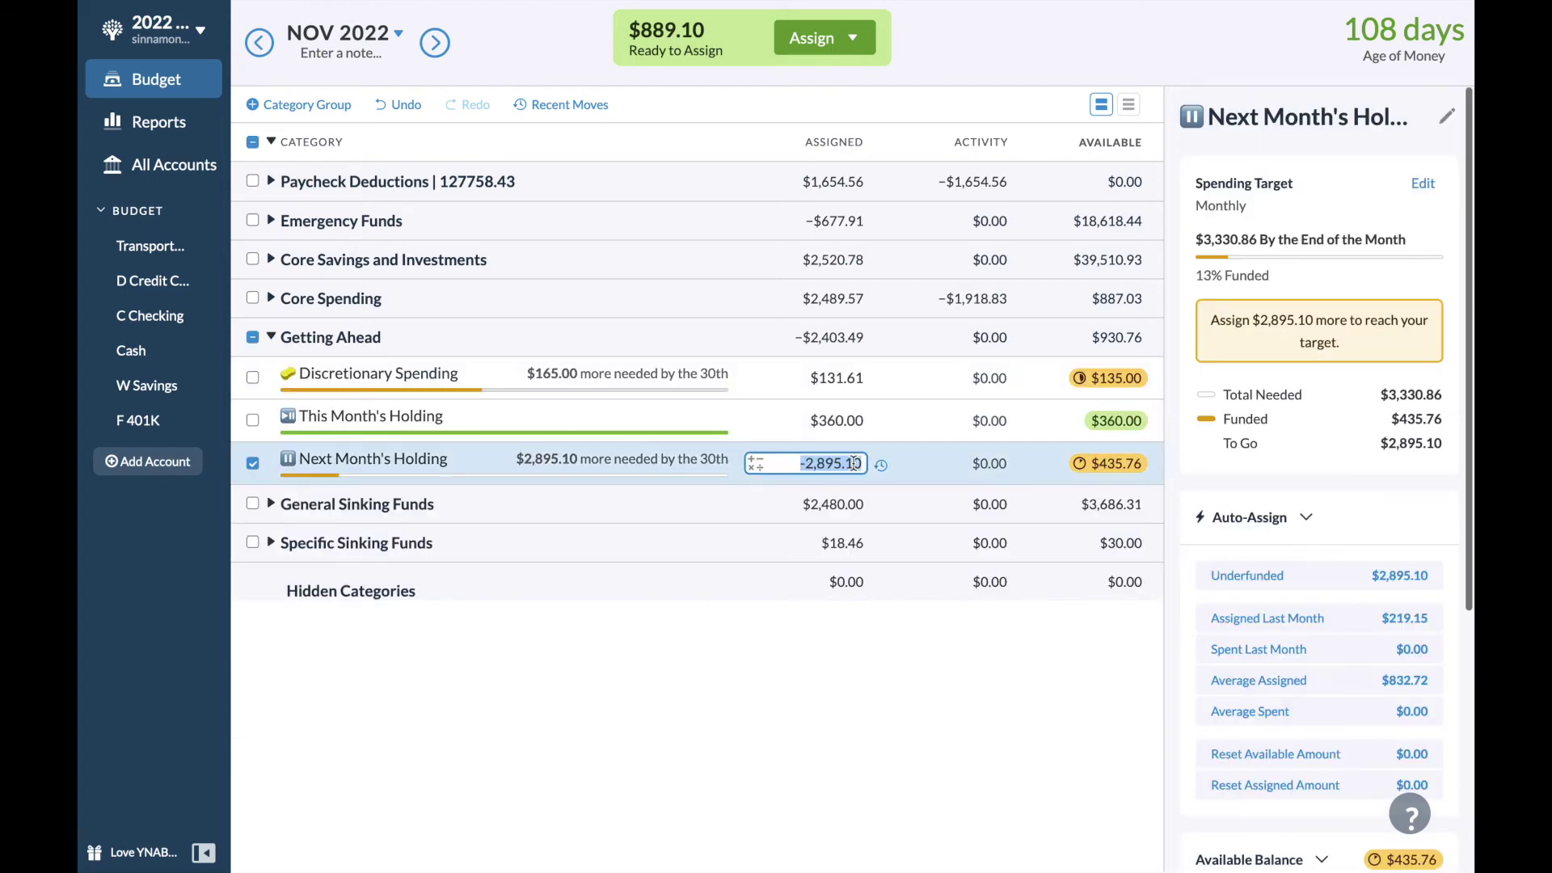
type("+889.1")
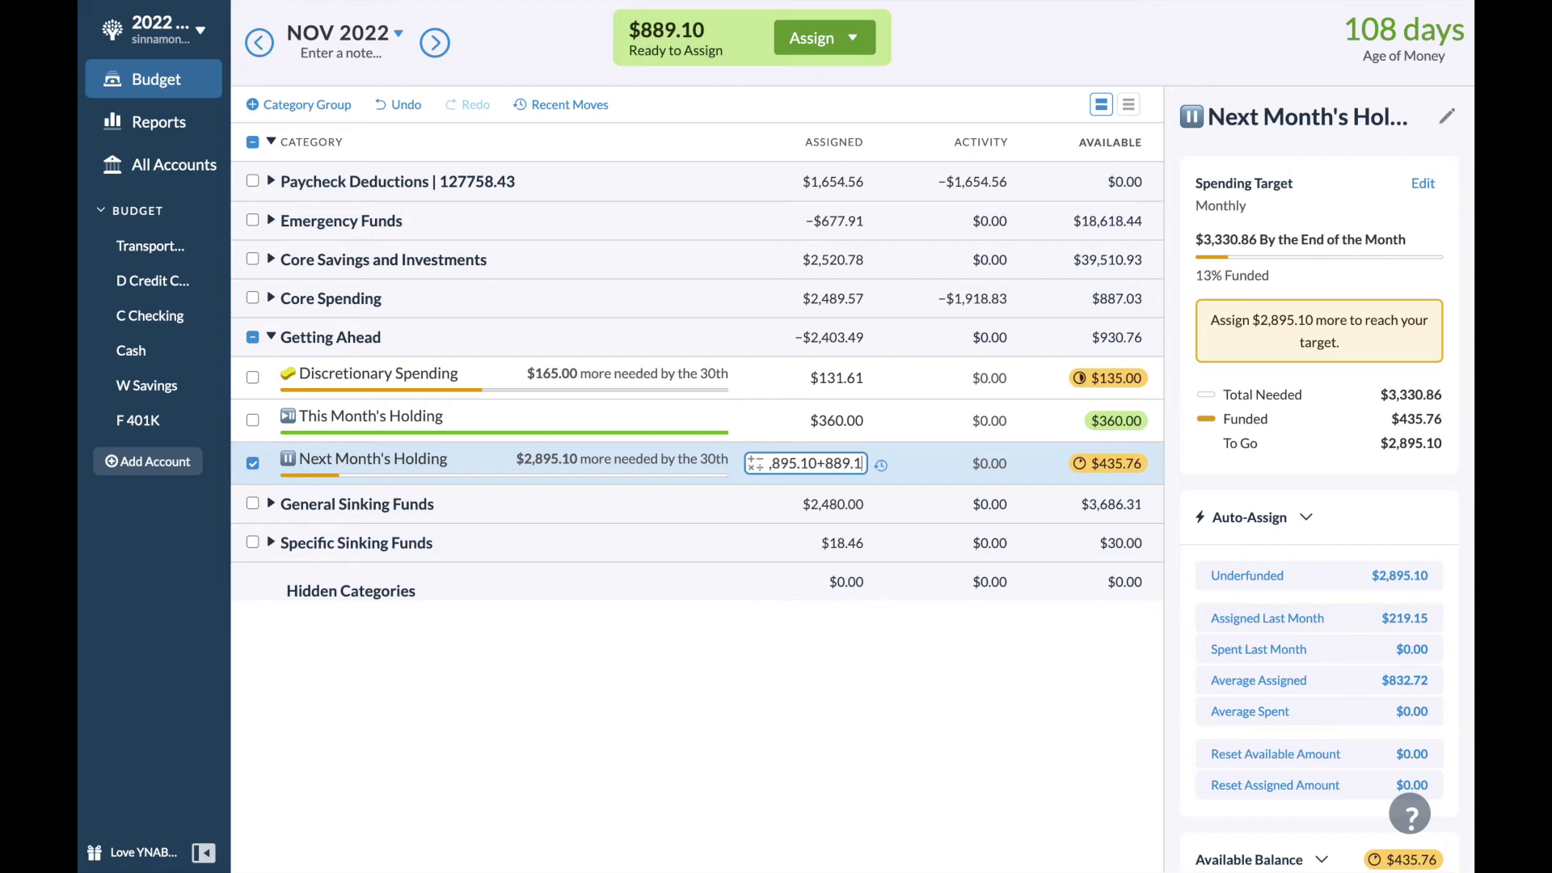
key("Return")
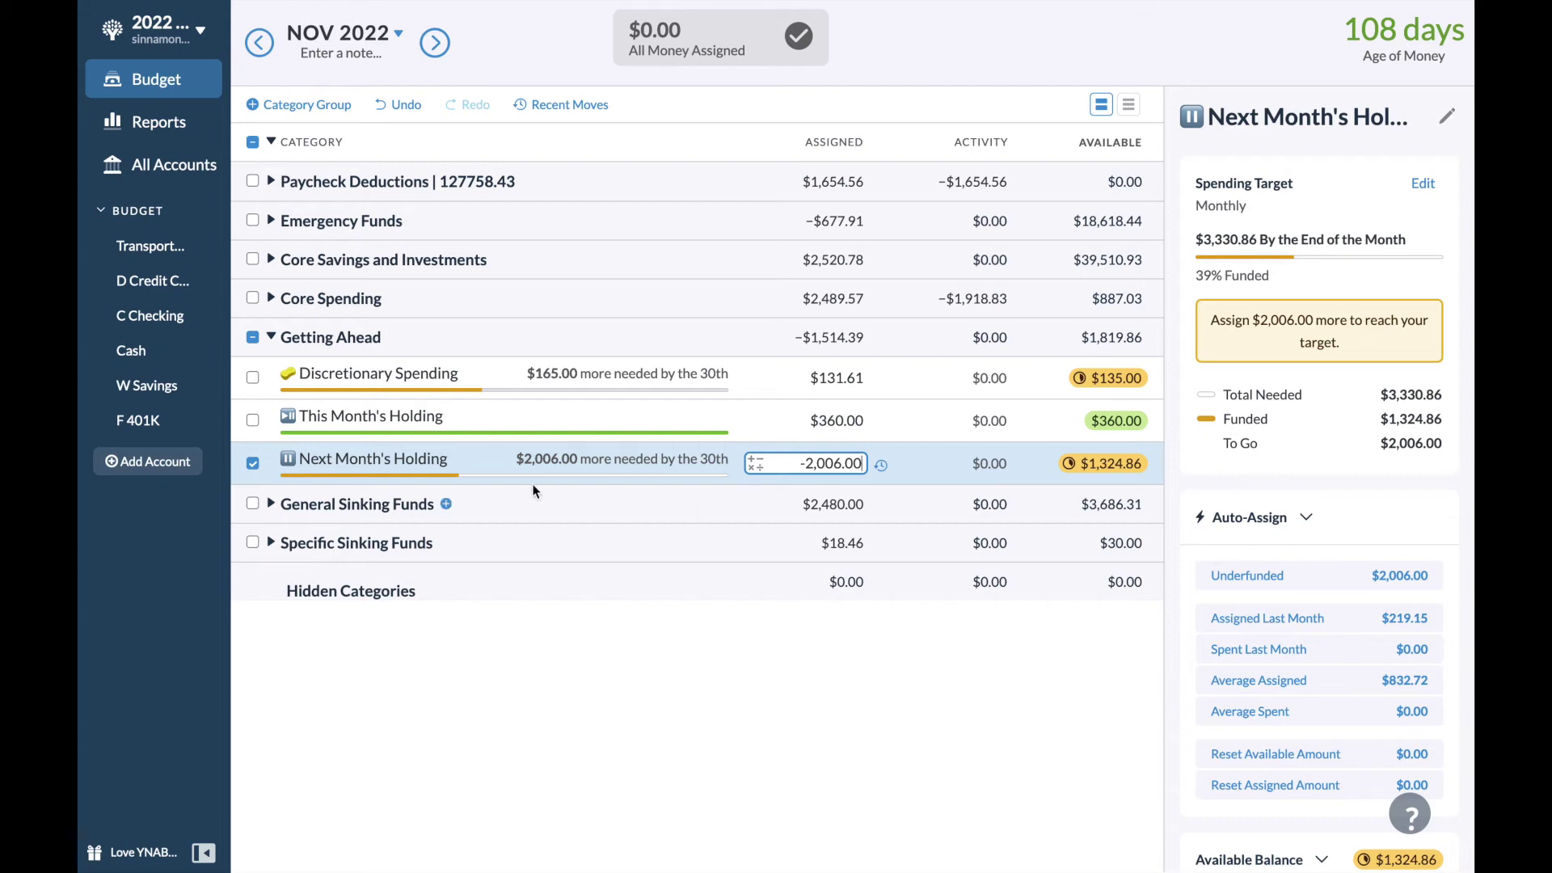
left_click(252, 463)
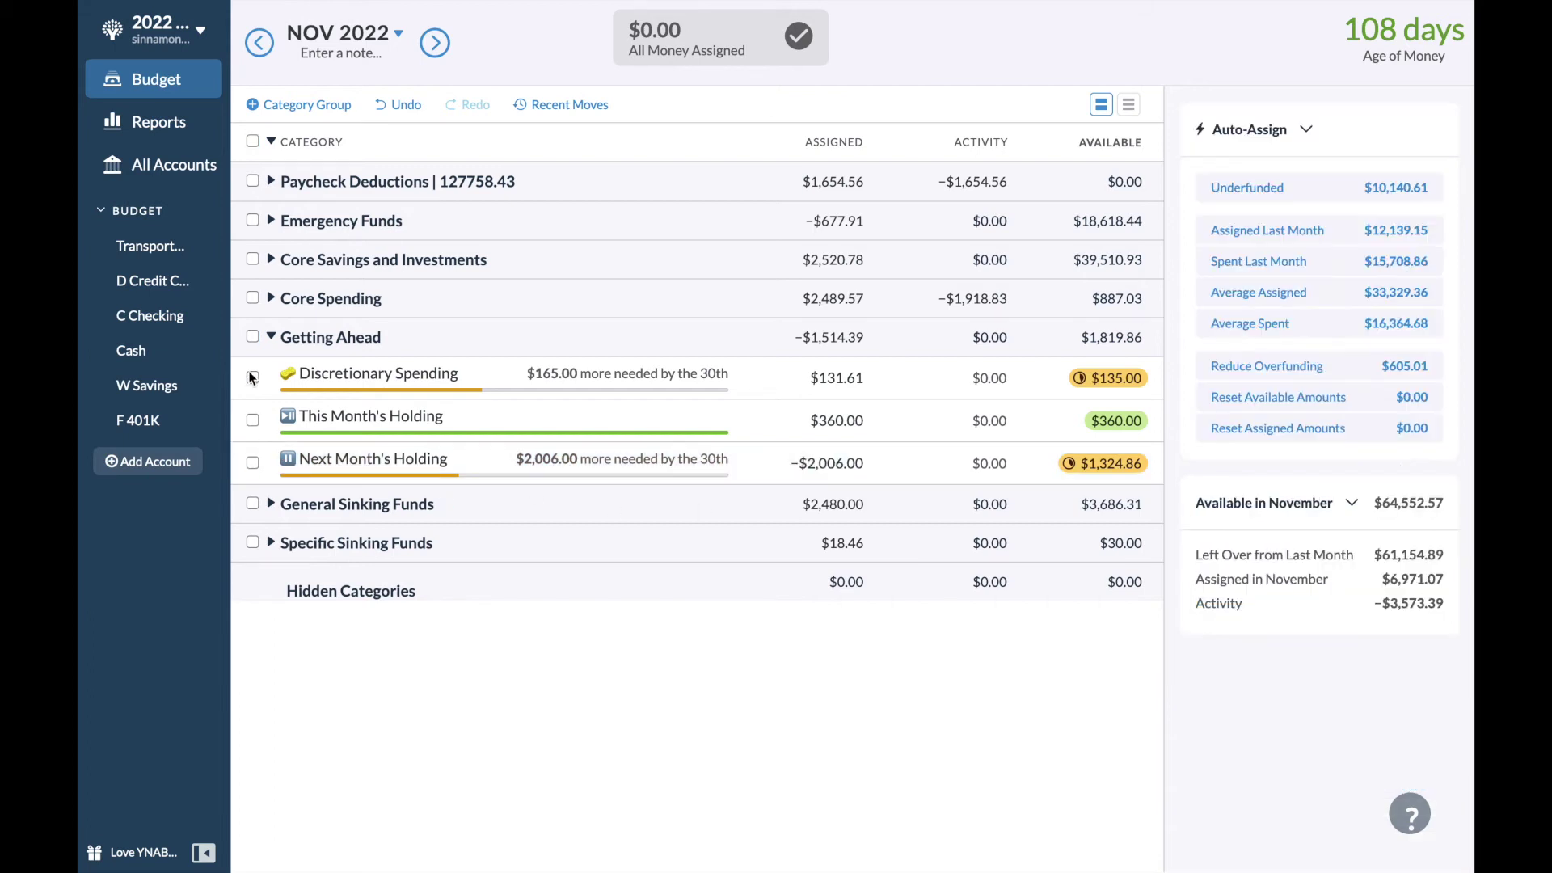
left_click(271, 337)
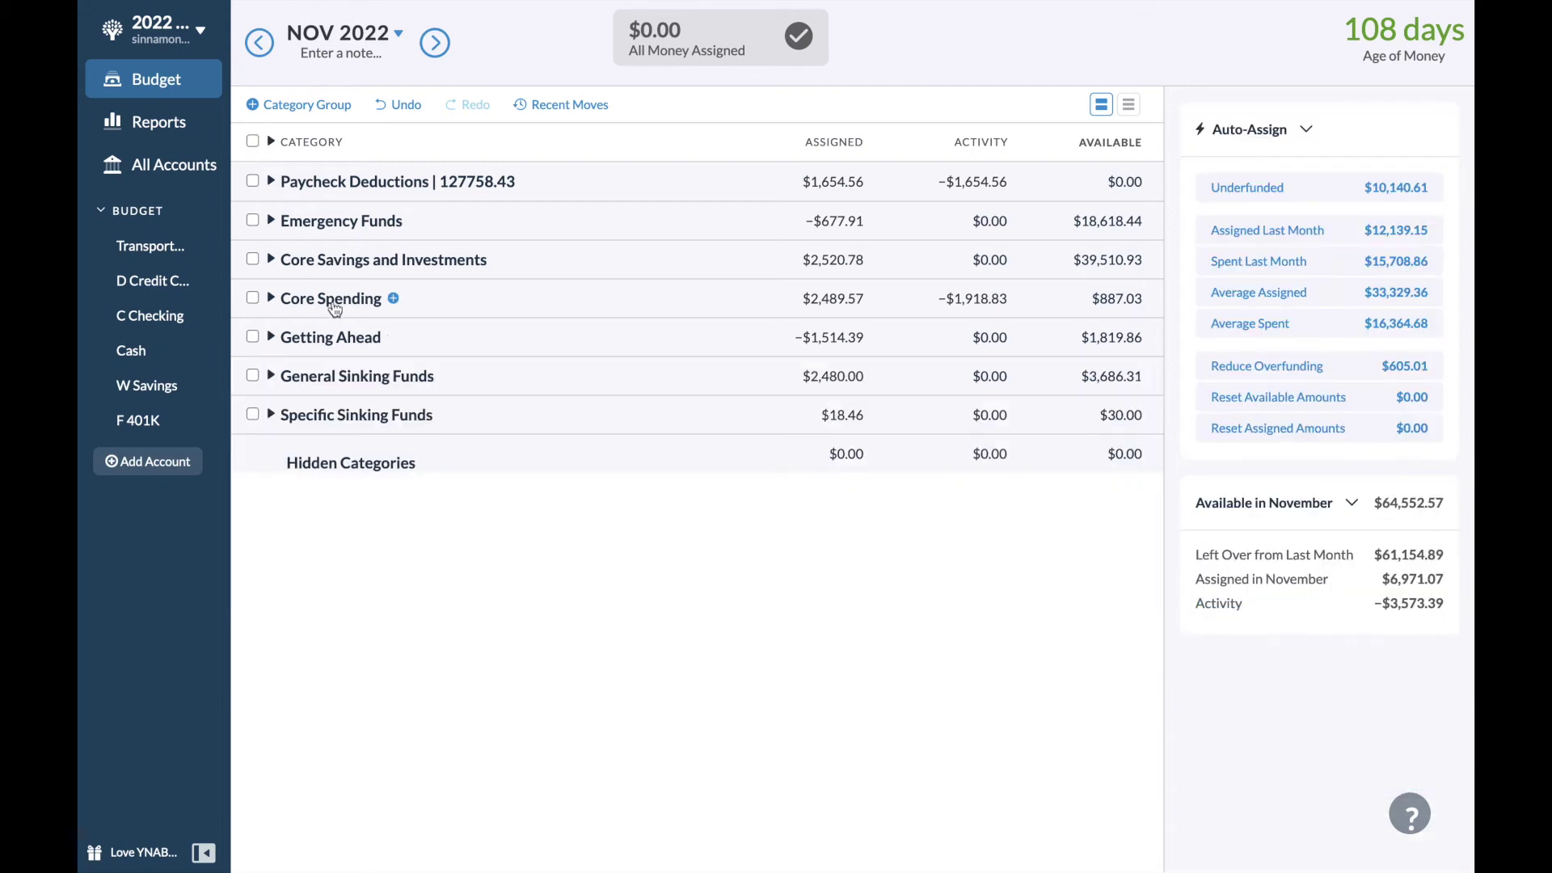
Review the Core Savings and Investments and General Sinking Funds categories, including the Healthy Home Chef assignment and the 401K Contribution target.
left_click(271, 259)
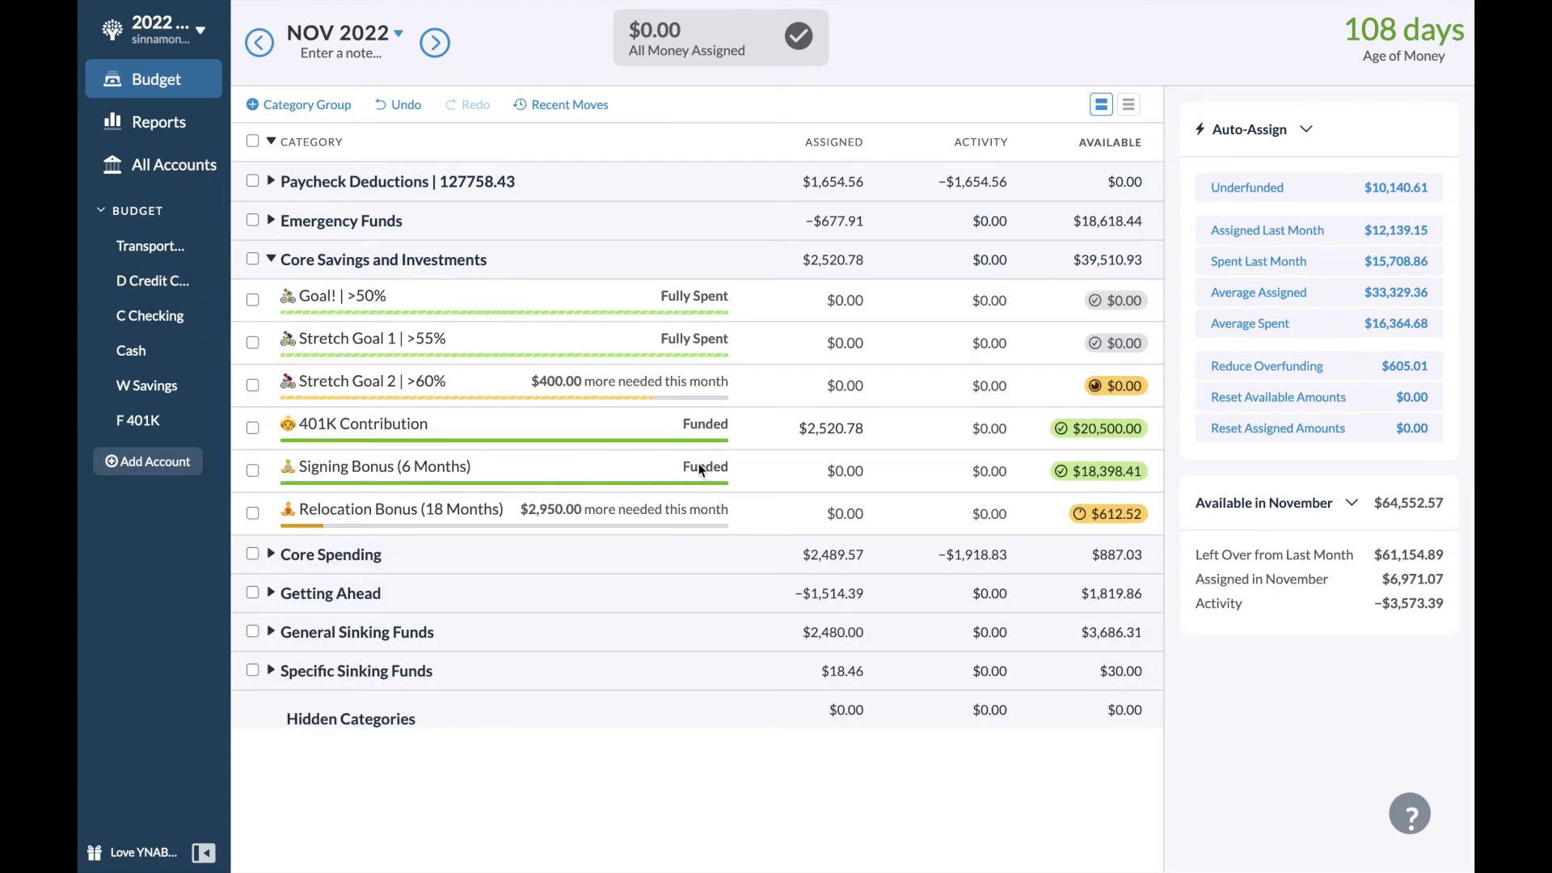
left_click(271, 259)
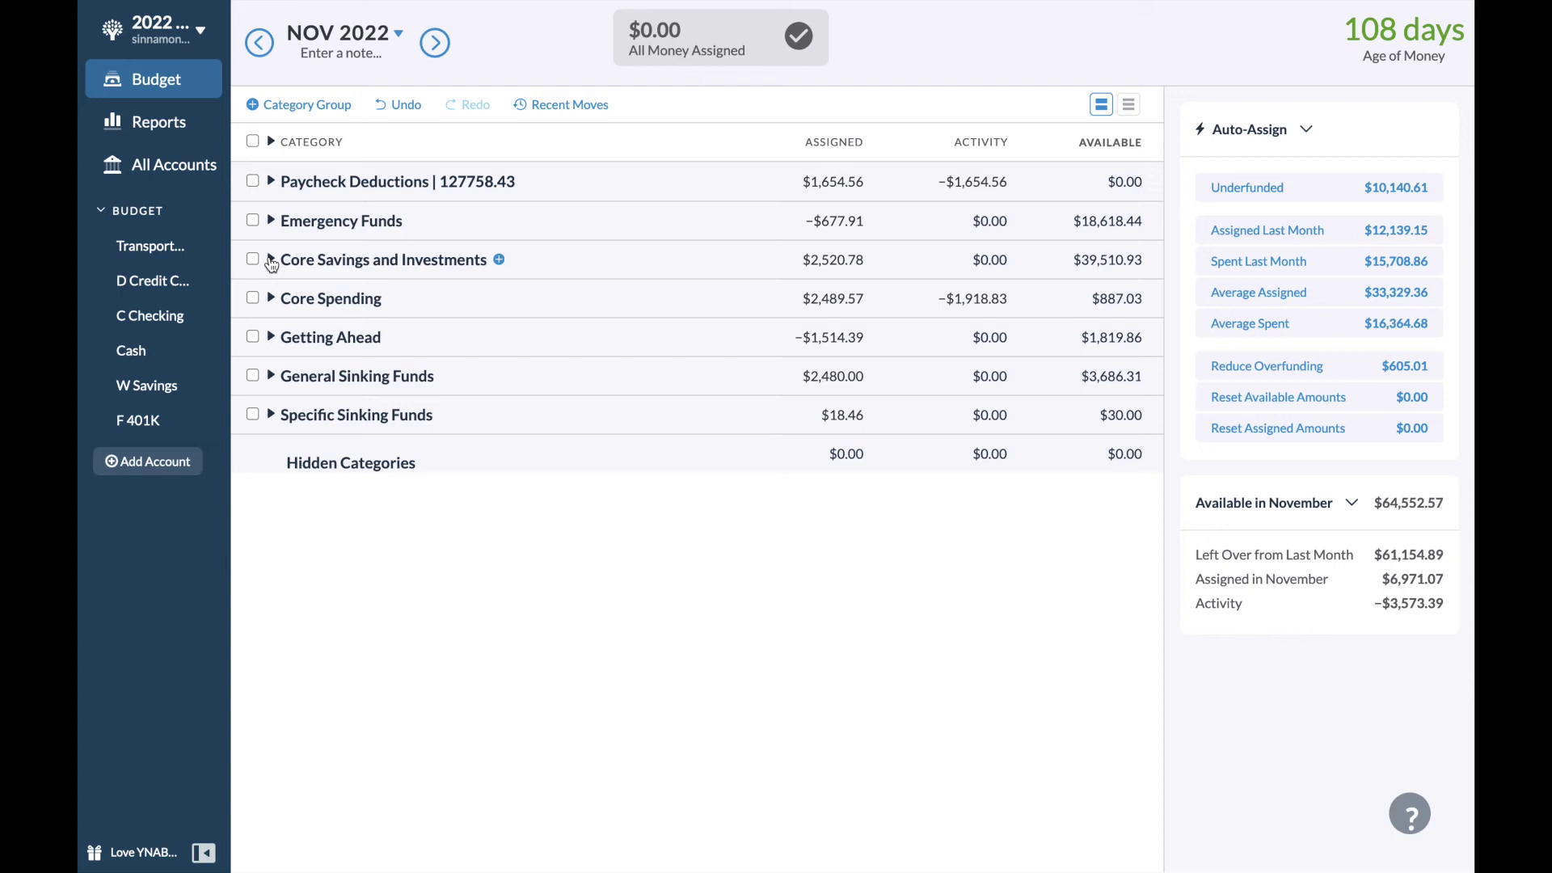
left_click(272, 376)
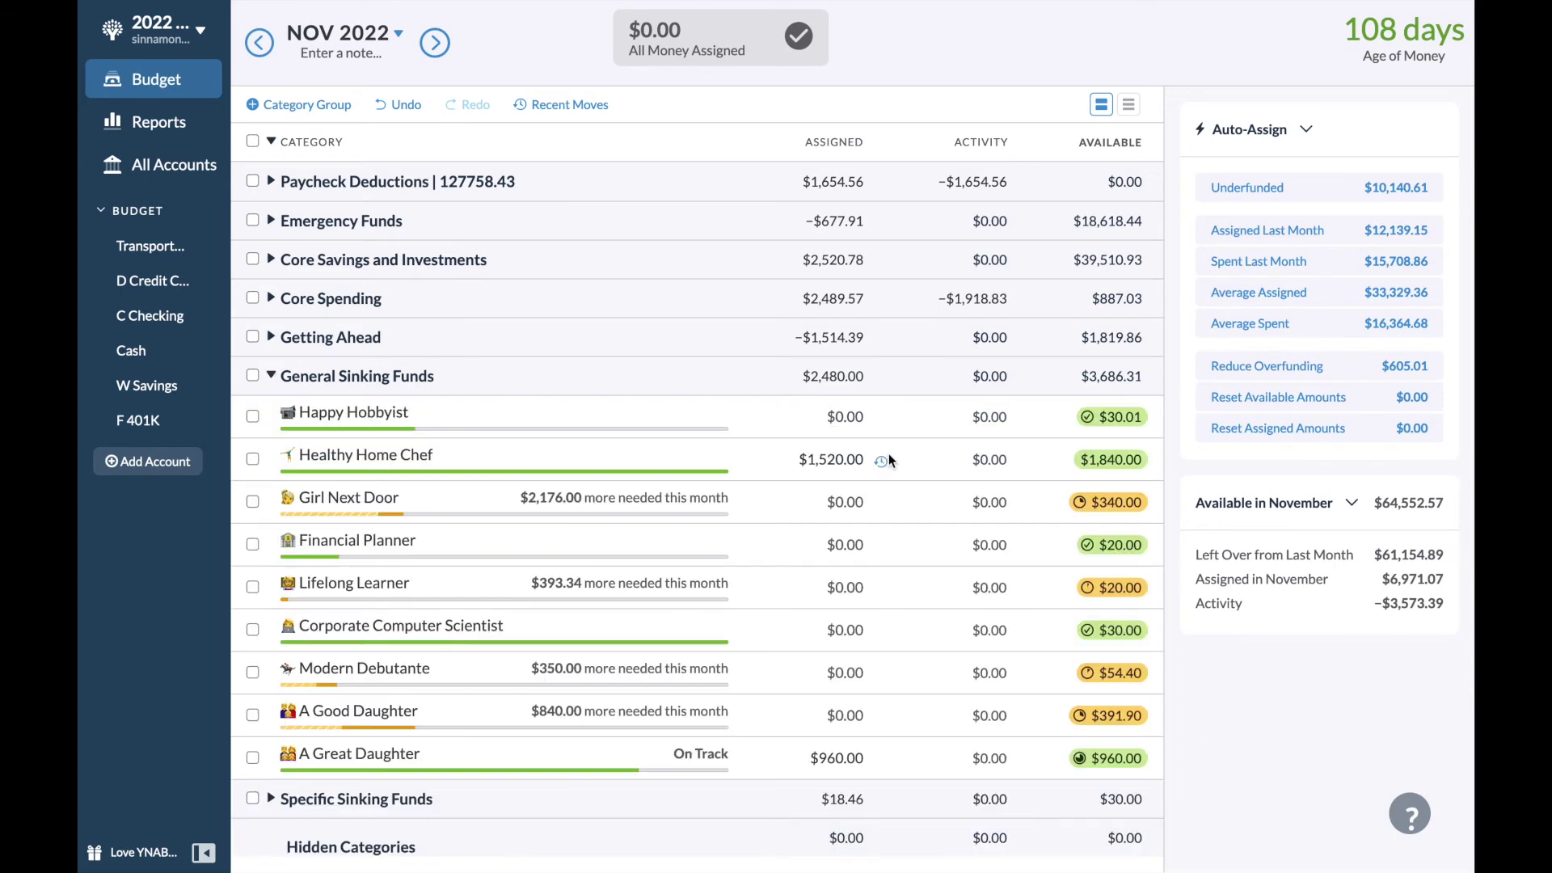
left_click(840, 464)
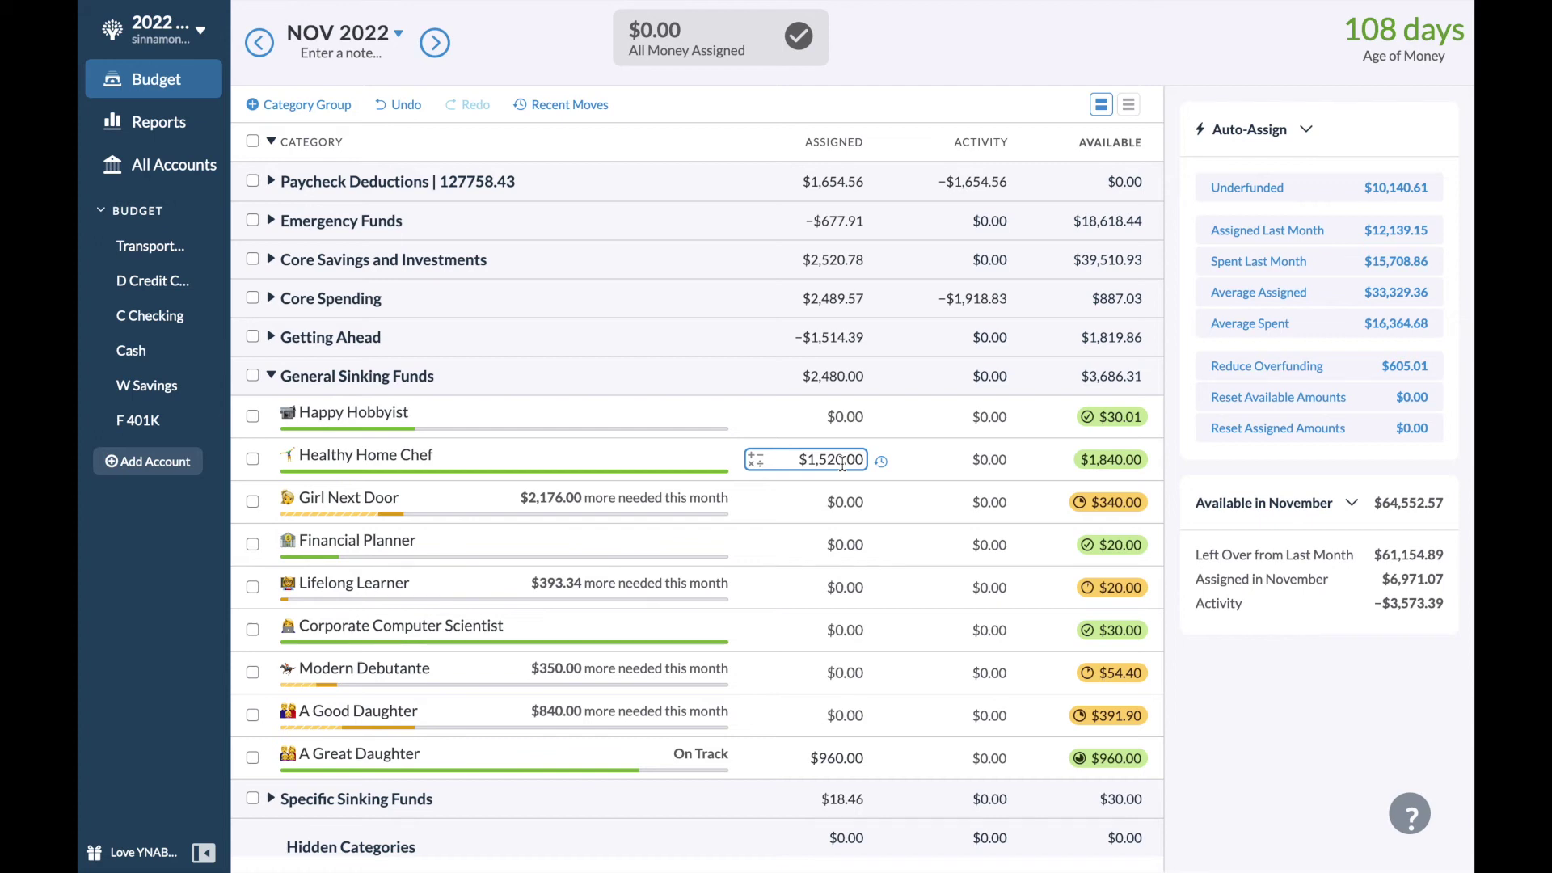
left_click(273, 376)
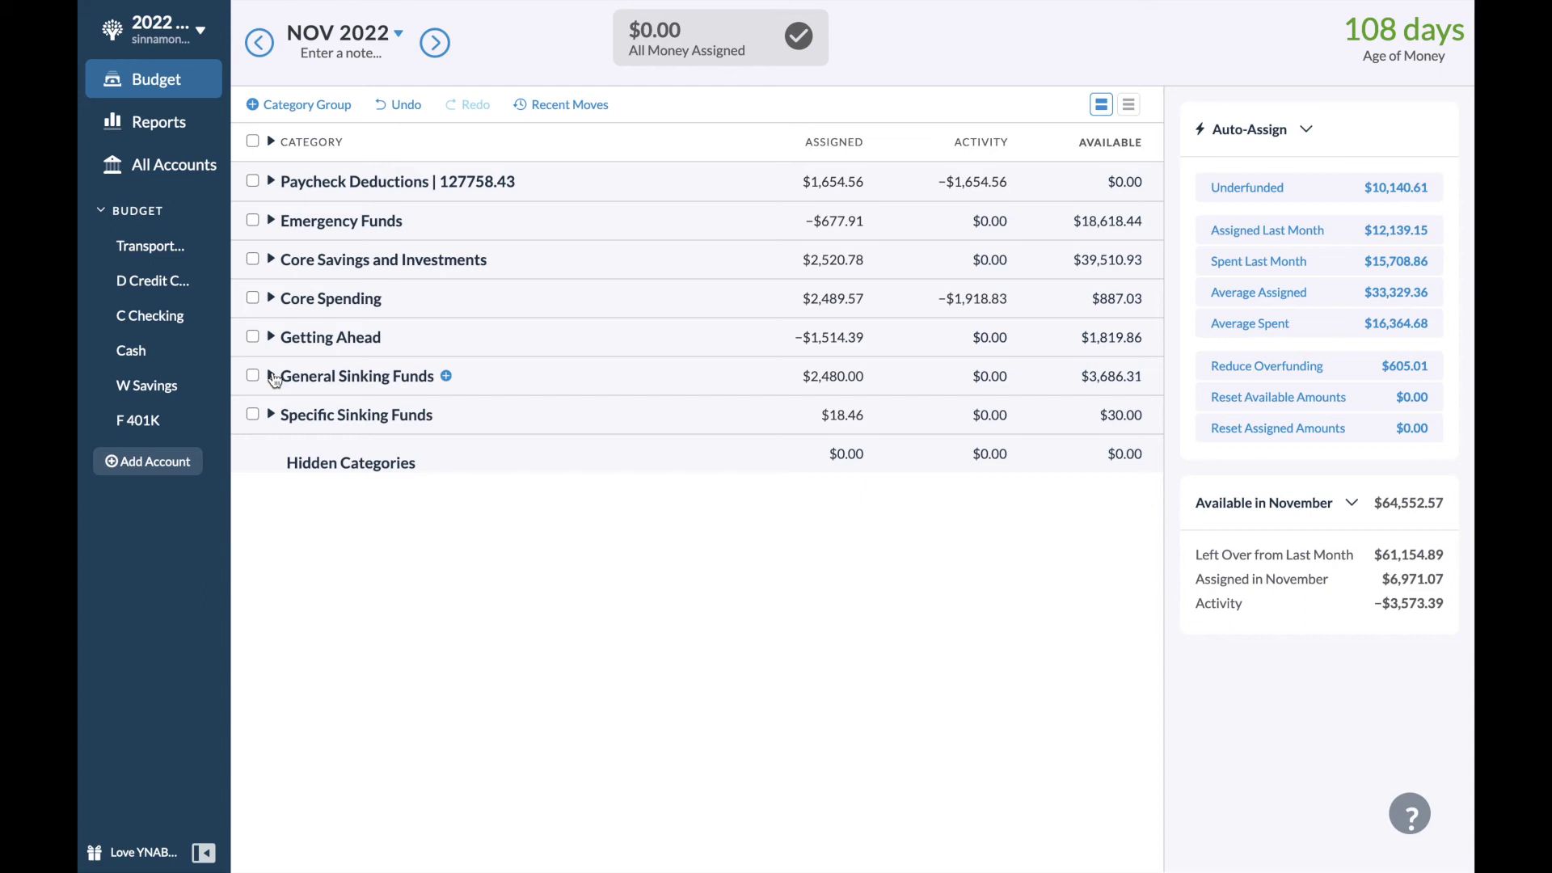
left_click(271, 260)
left_click(251, 428)
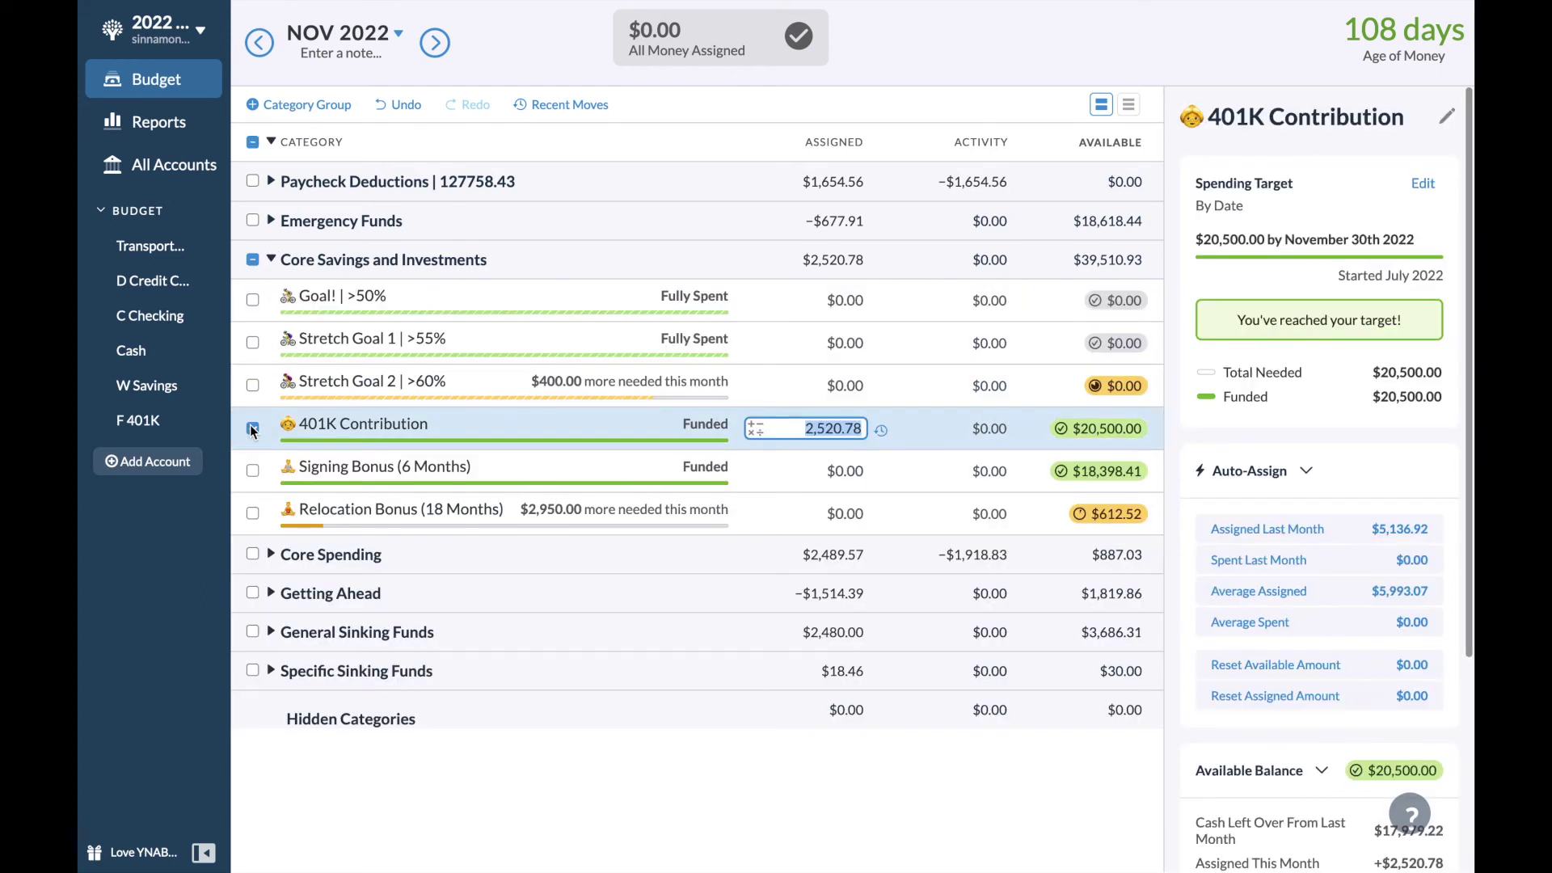